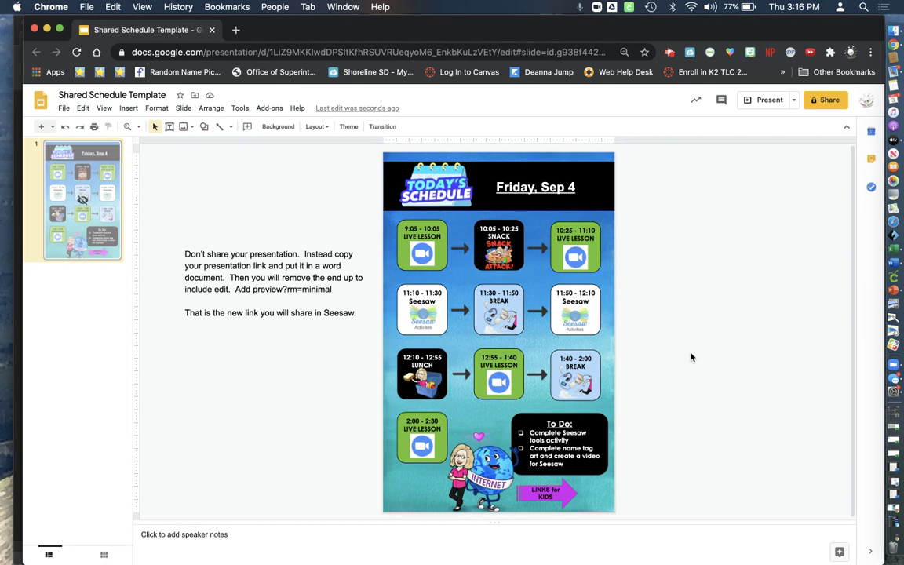
# Leave the File menu unused and move the schedule image off to the right of the slide
pyautogui.click(64, 108)
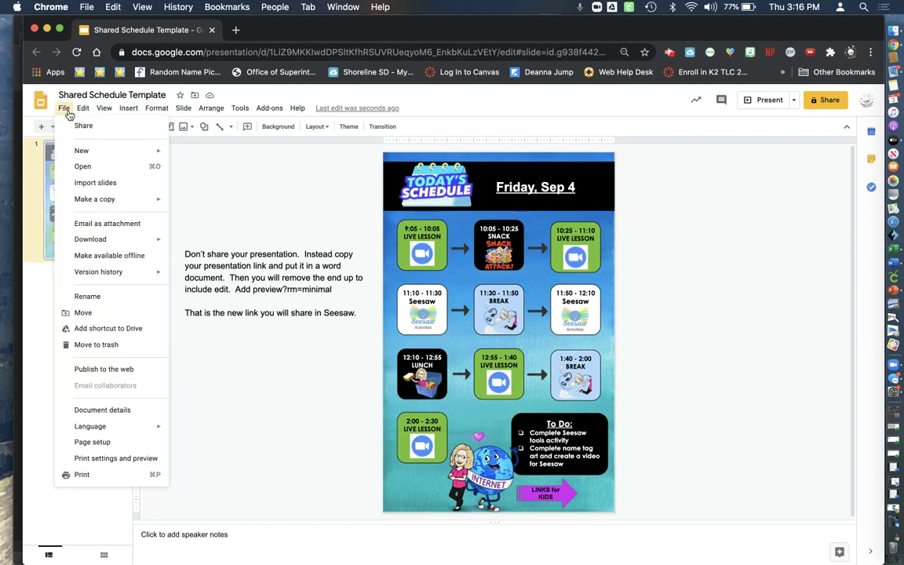
pyautogui.moveTo(89, 202)
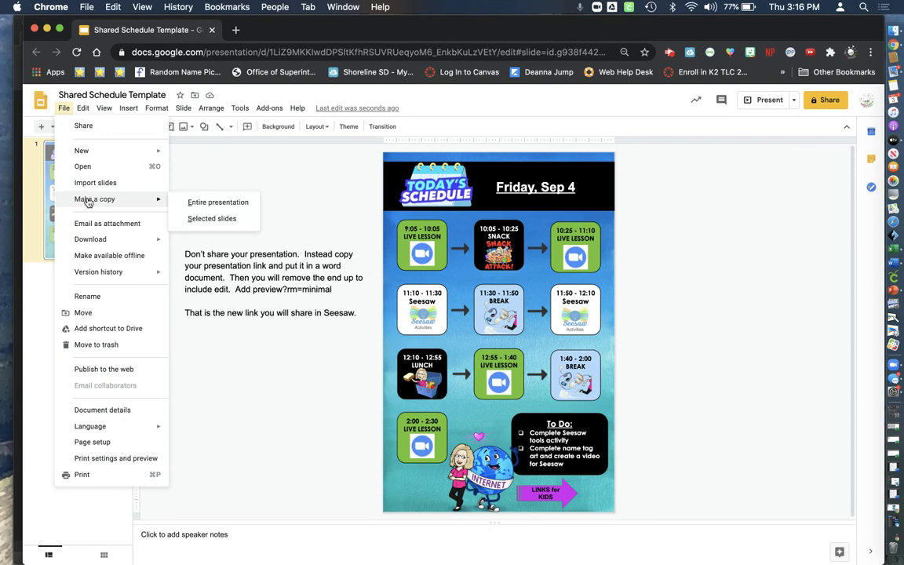
pyautogui.click(200, 165)
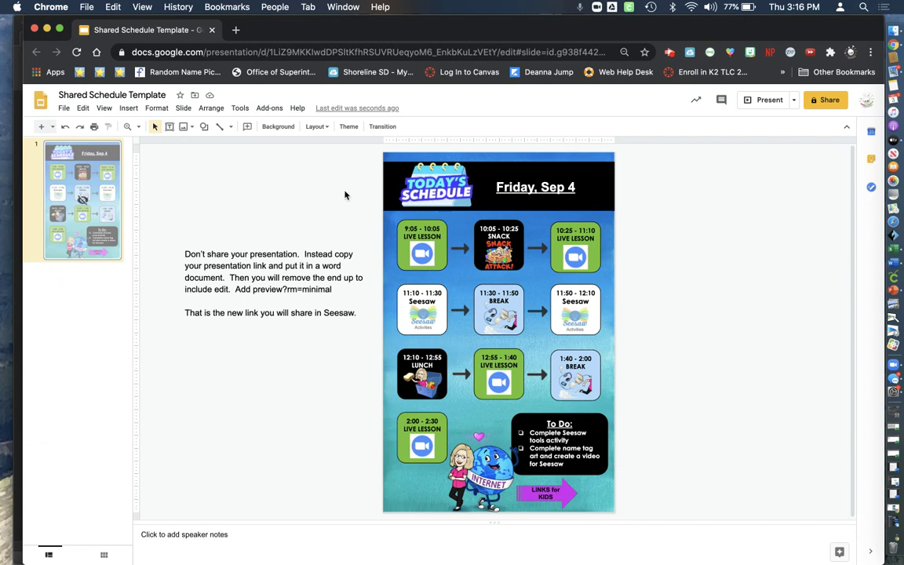
pyautogui.click(389, 190)
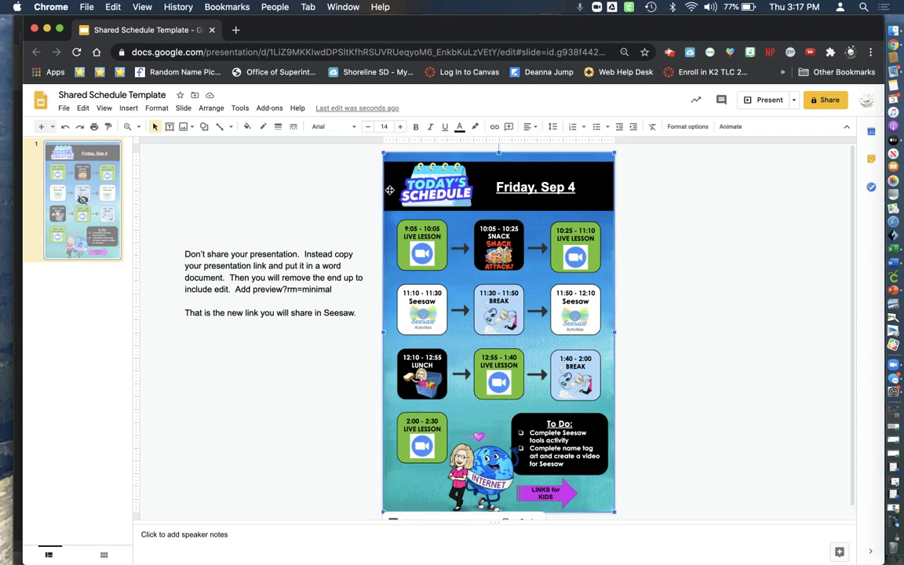
pyautogui.moveTo(561, 160); pyautogui.dragTo(786, 160)
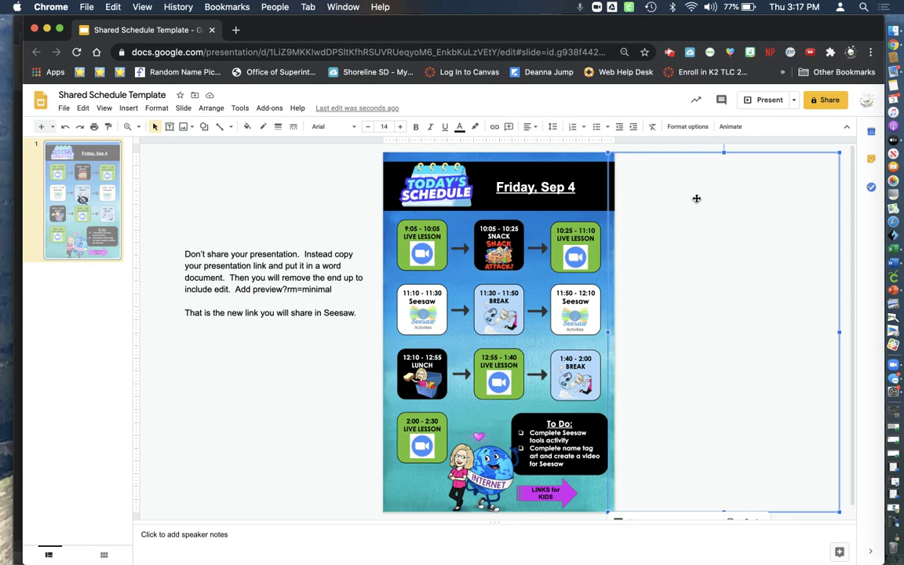
pyautogui.click(520, 186)
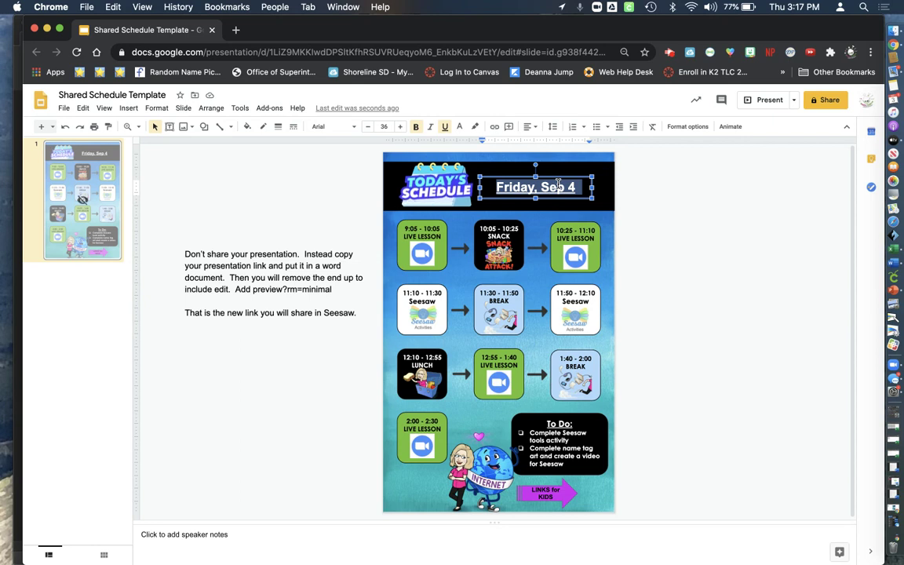
pyautogui.click(625, 197)
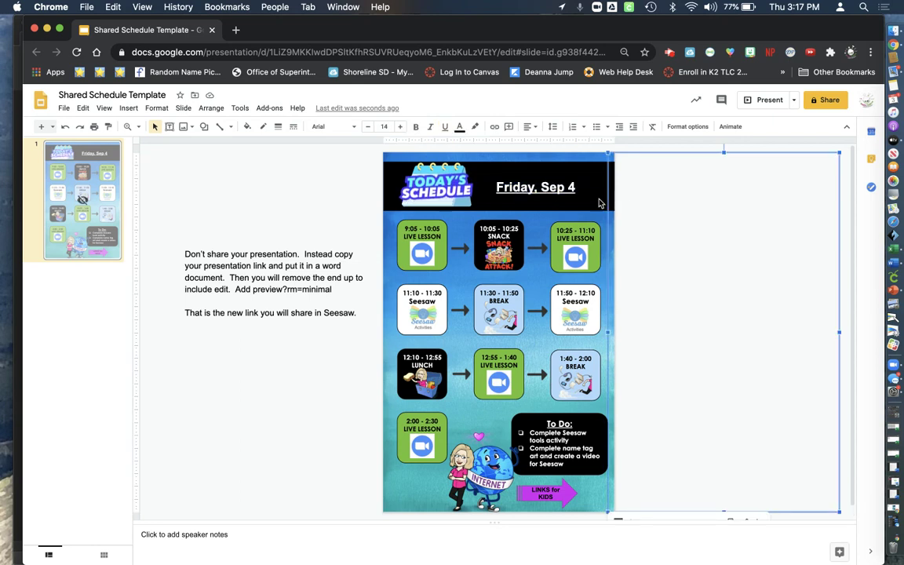
pyautogui.click(364, 198)
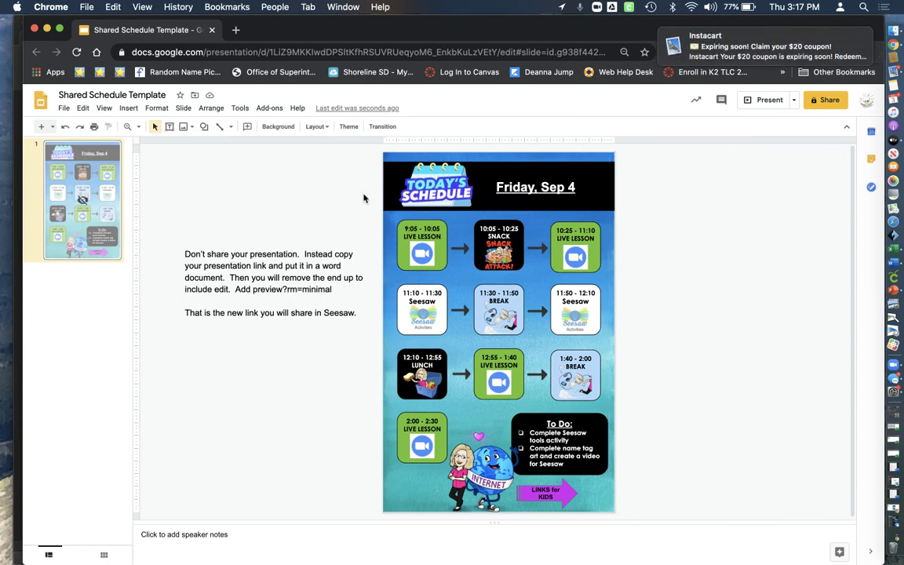
# Remove the links from the 9:05, 10:25, 12:55 and 2:00 Zoom icons
pyautogui.click(421, 252)
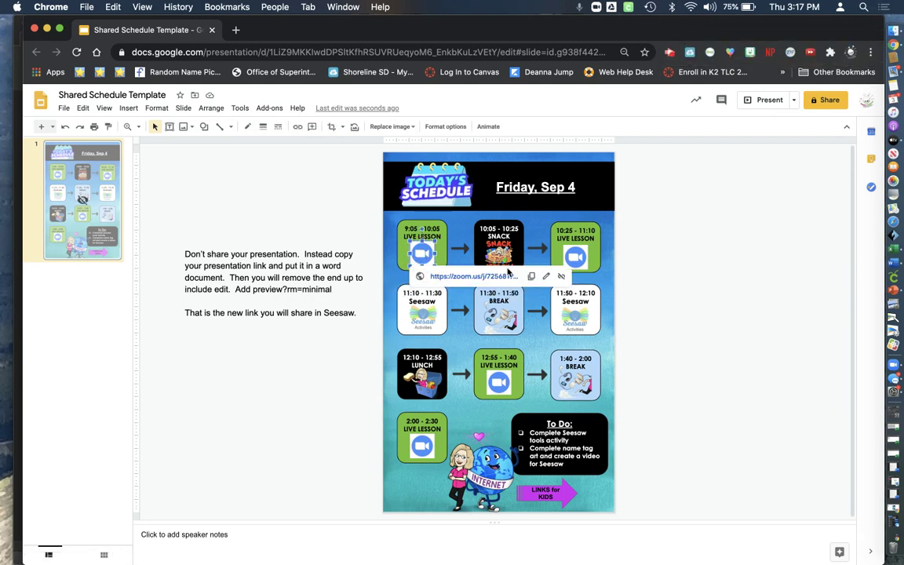
pyautogui.click(561, 278)
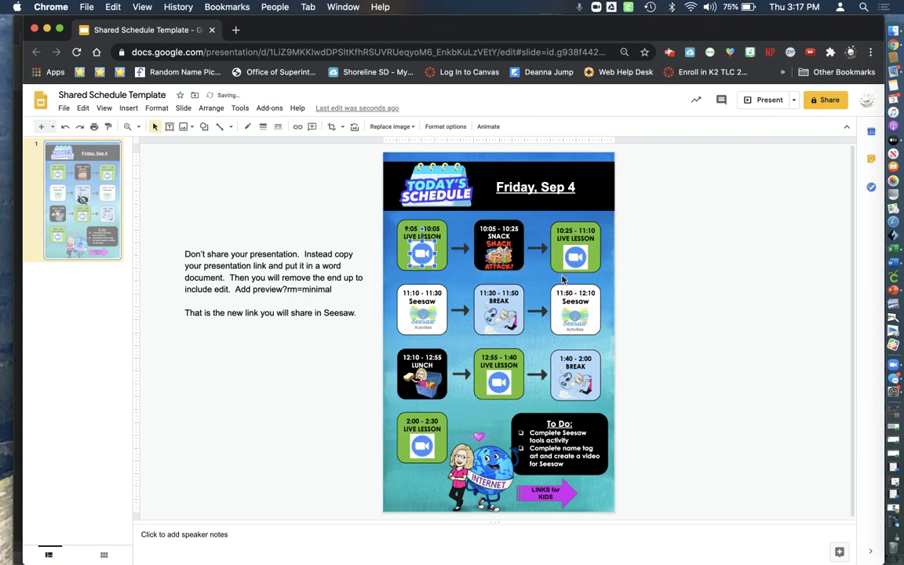
pyautogui.click(576, 256)
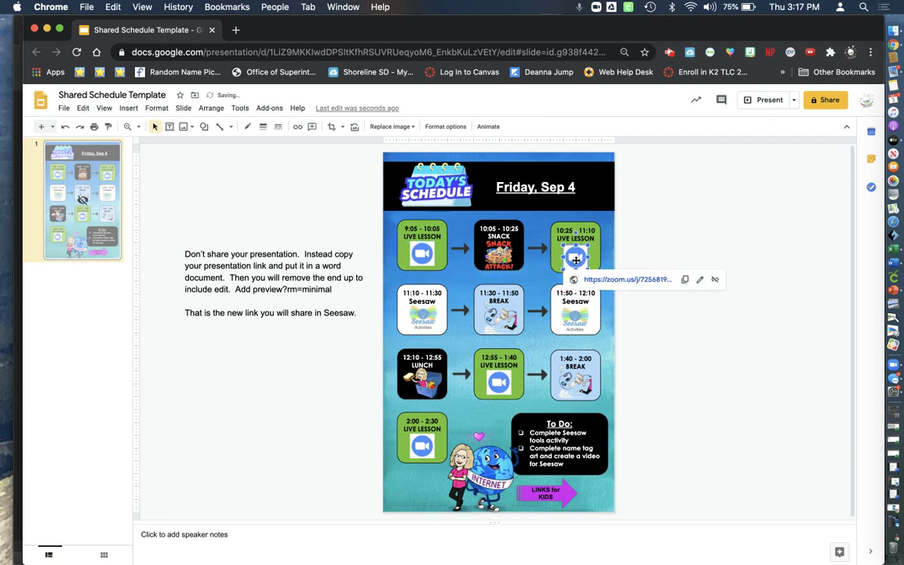
pyautogui.click(714, 280)
pyautogui.click(498, 383)
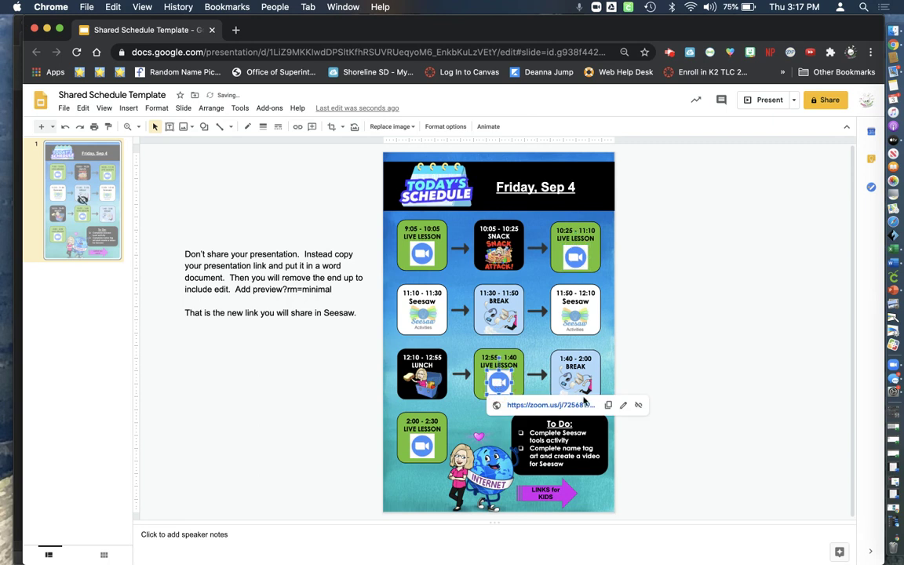
pyautogui.click(638, 405)
pyautogui.click(423, 449)
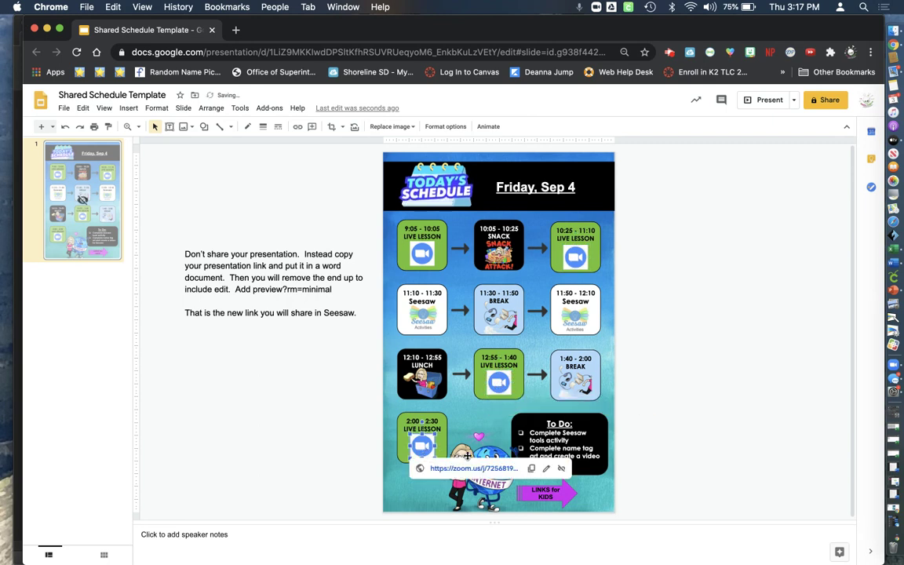
pyautogui.click(561, 468)
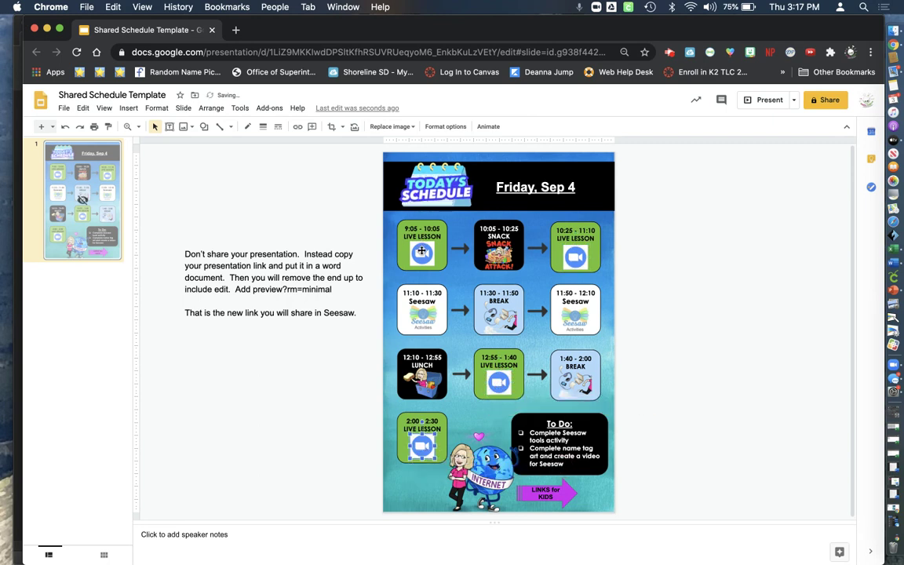
# Leave the 9:05 icon unlinked and remove the link from the 11:50 Seesaw image
pyautogui.click(422, 252)
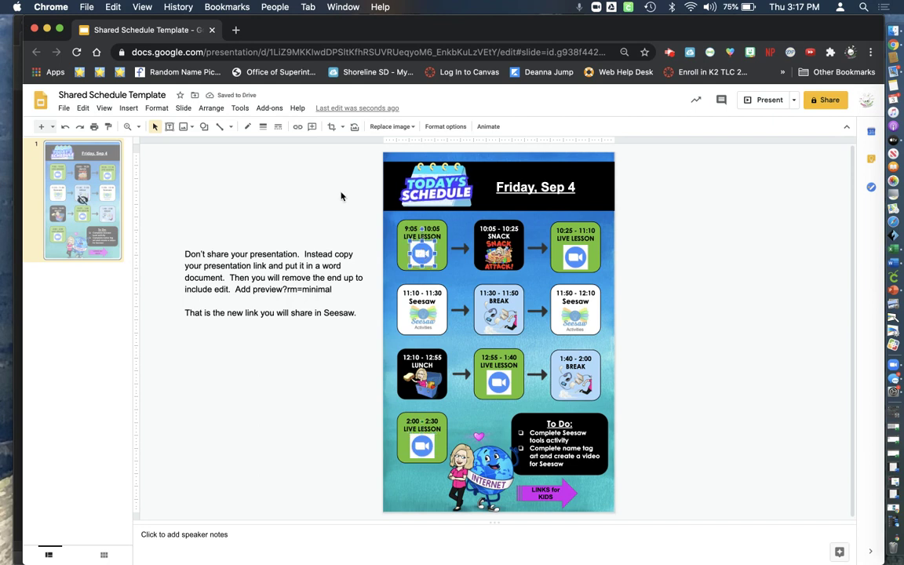
pyautogui.click(297, 128)
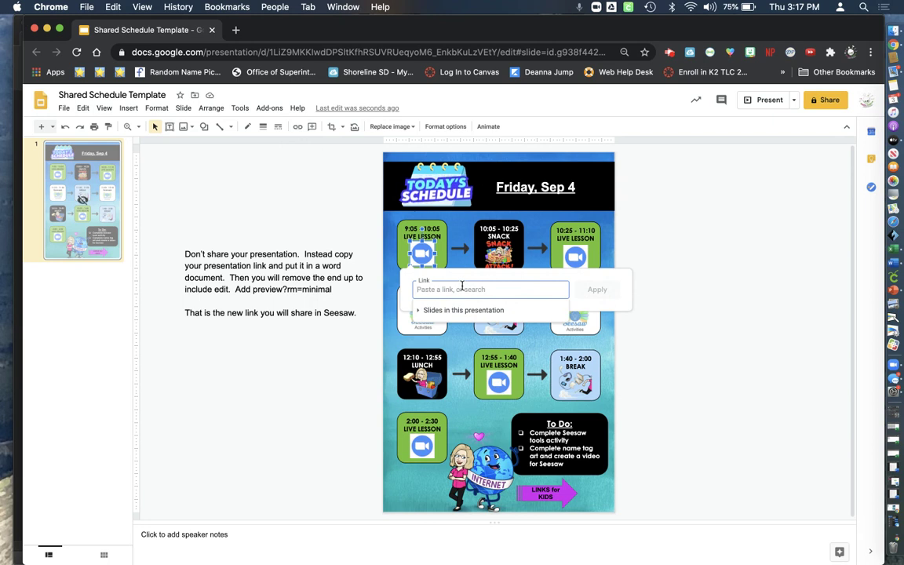
pyautogui.click(367, 214)
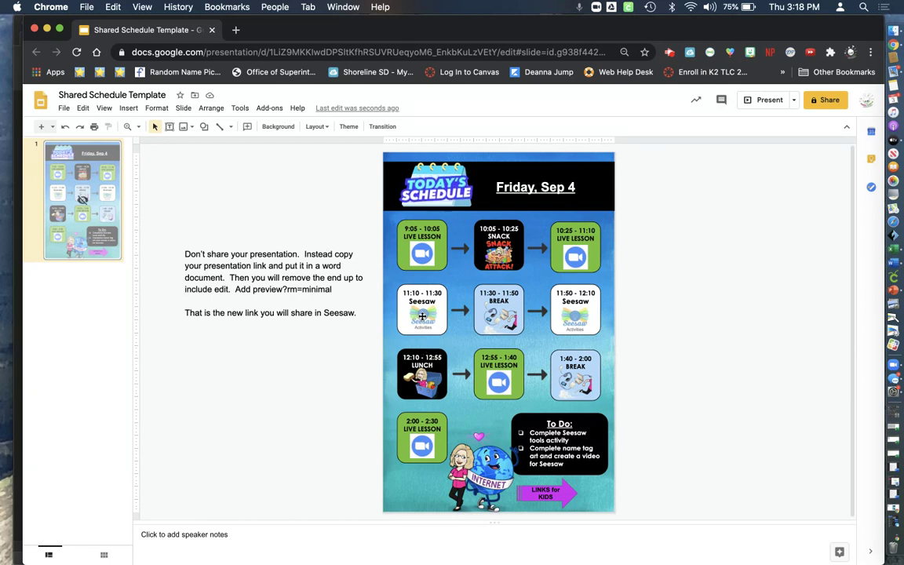
pyautogui.click(422, 316)
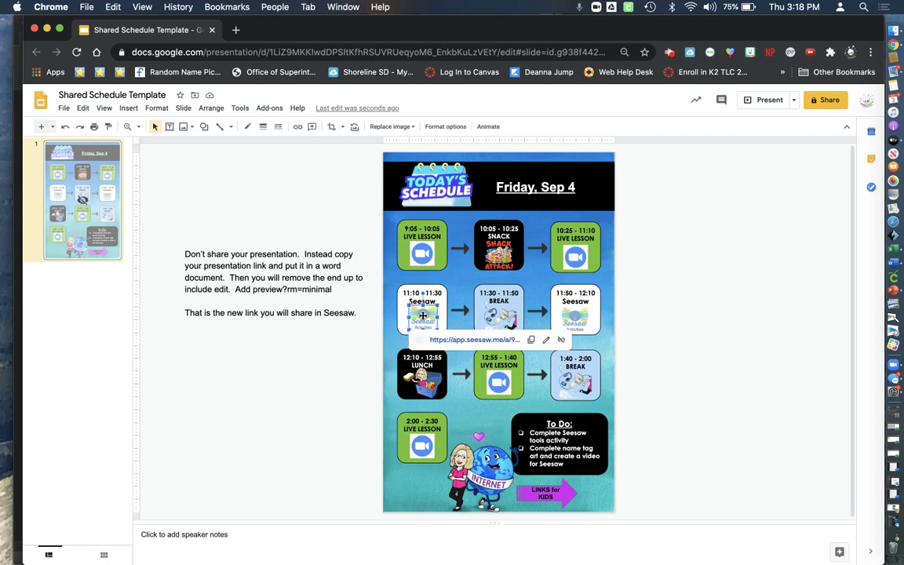
pyautogui.click(569, 331)
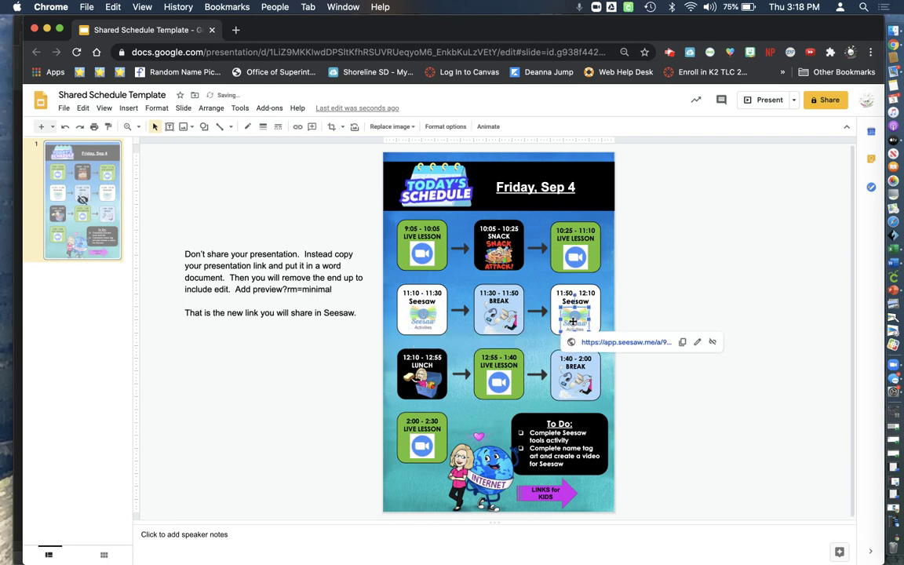
pyautogui.click(710, 343)
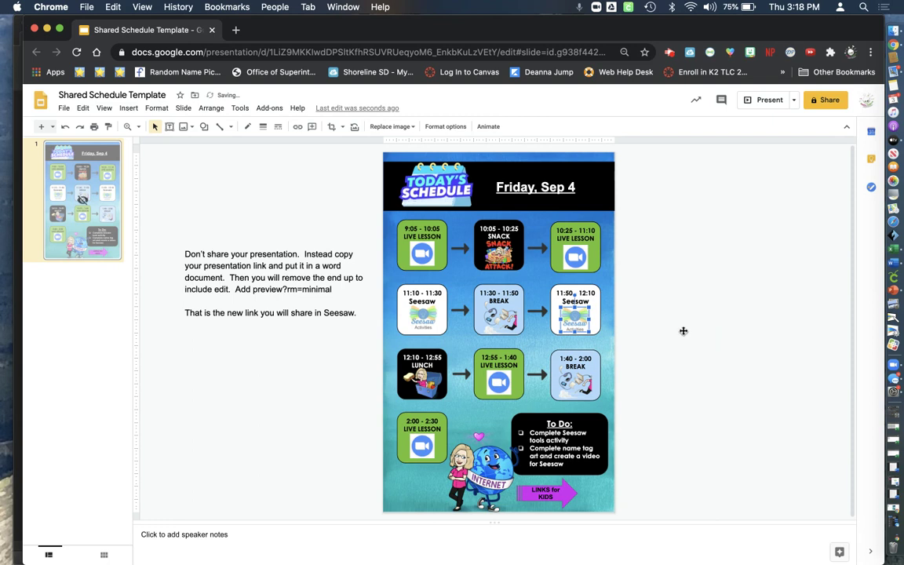
# Select the teacher and globe character image among the schedule tiles
pyautogui.click(703, 314)
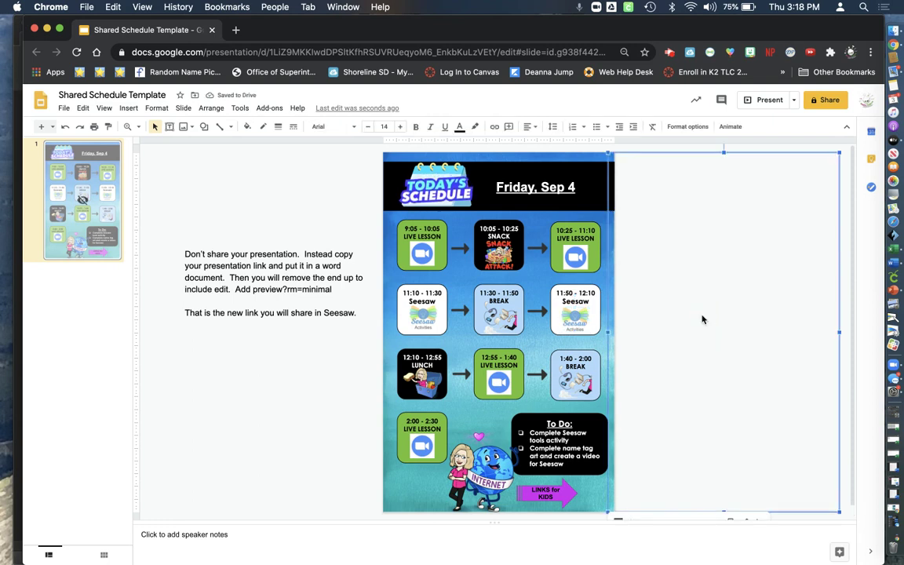
pyautogui.click(423, 259)
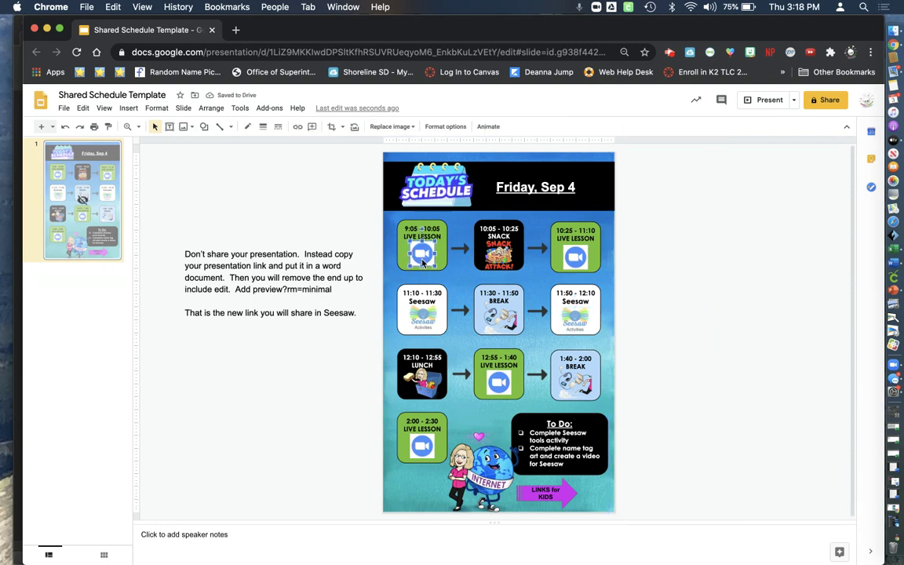
pyautogui.click(508, 233)
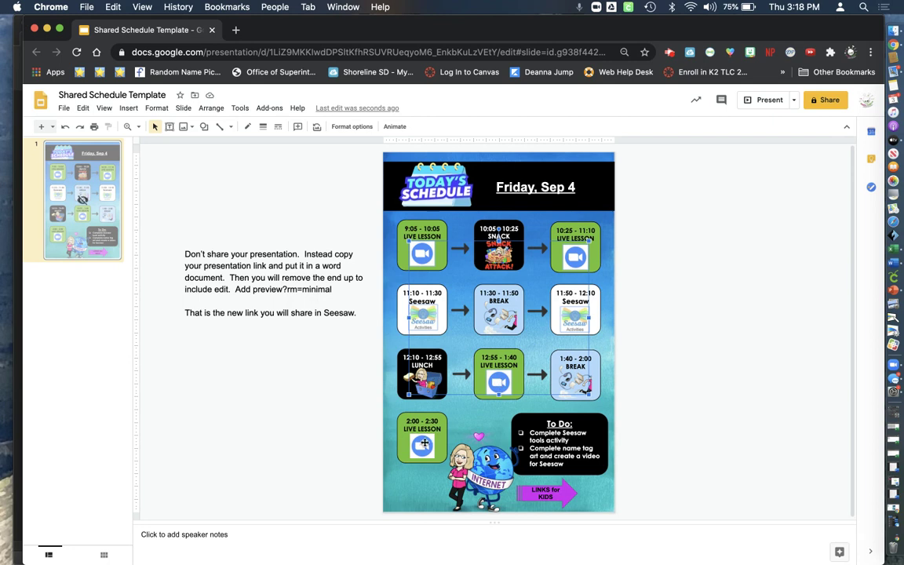
pyautogui.click(424, 447)
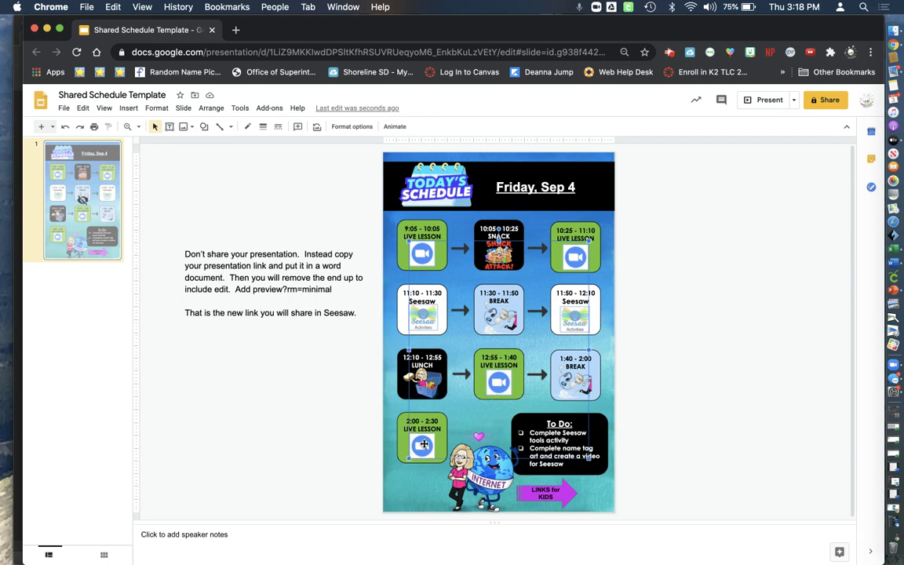
pyautogui.click(488, 480)
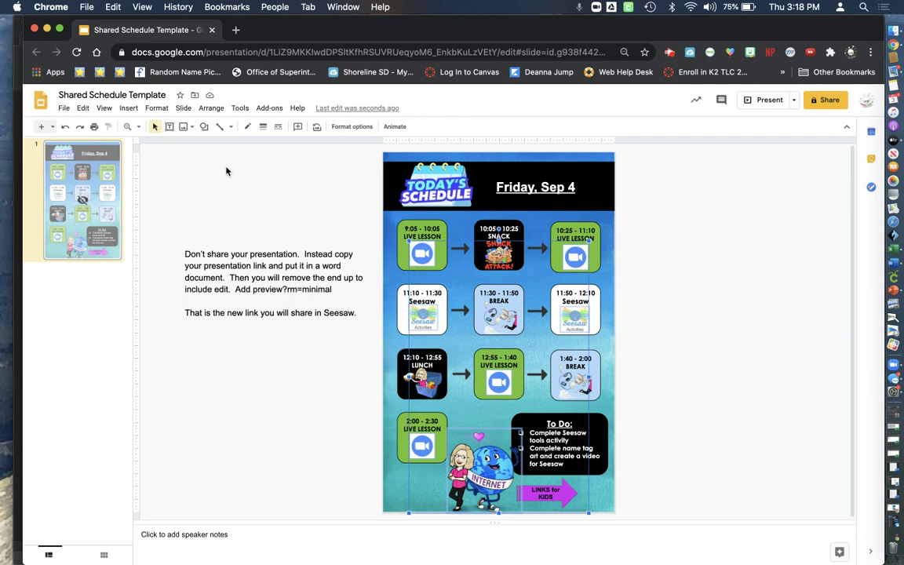
# Bring the character picture to the front and drag the schedule image back onto the slide
pyautogui.click(211, 108)
pyautogui.moveTo(280, 124)
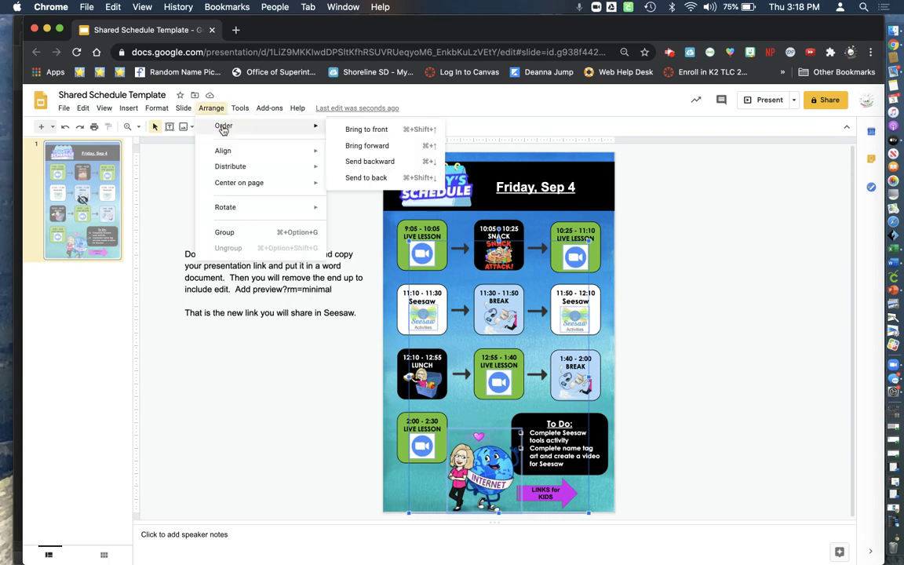
pyautogui.click(349, 134)
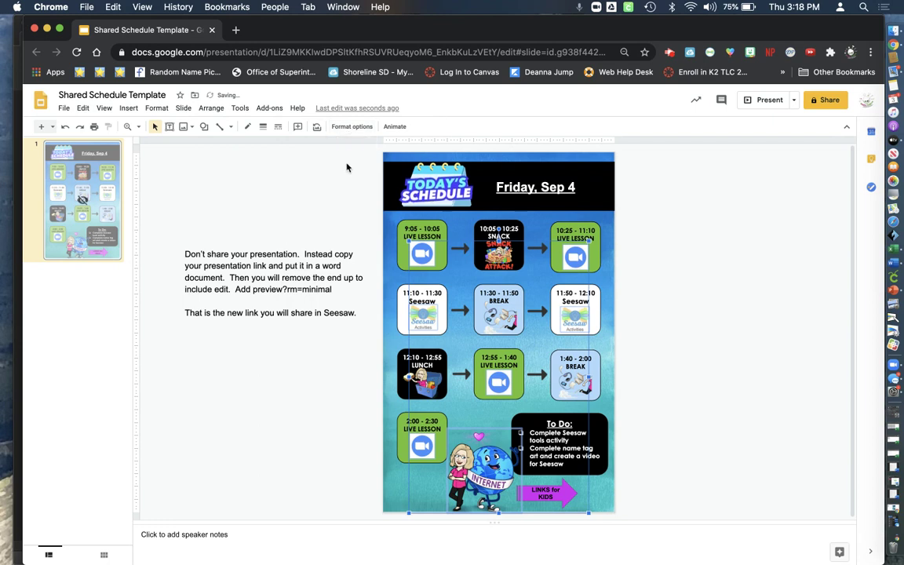
pyautogui.click(347, 178)
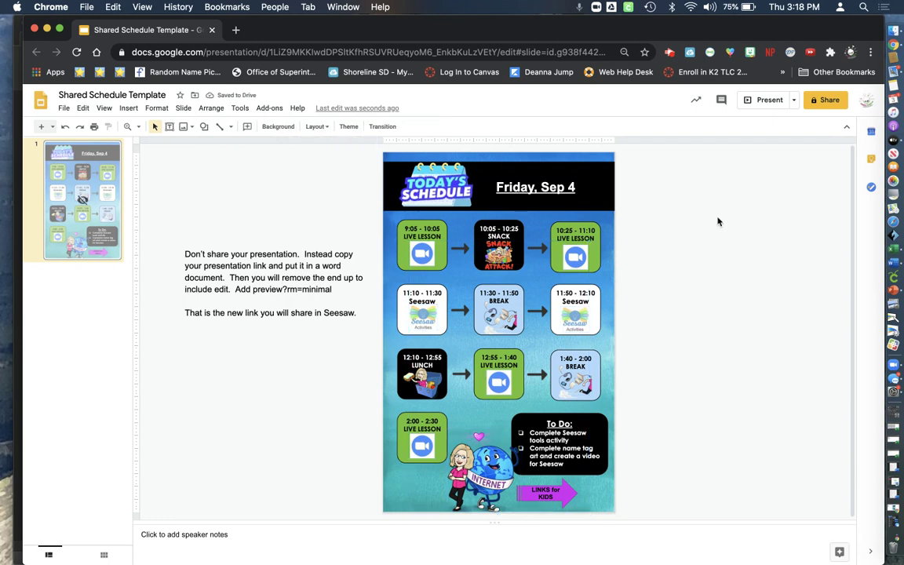
pyautogui.moveTo(710, 220); pyautogui.dragTo(493, 223)
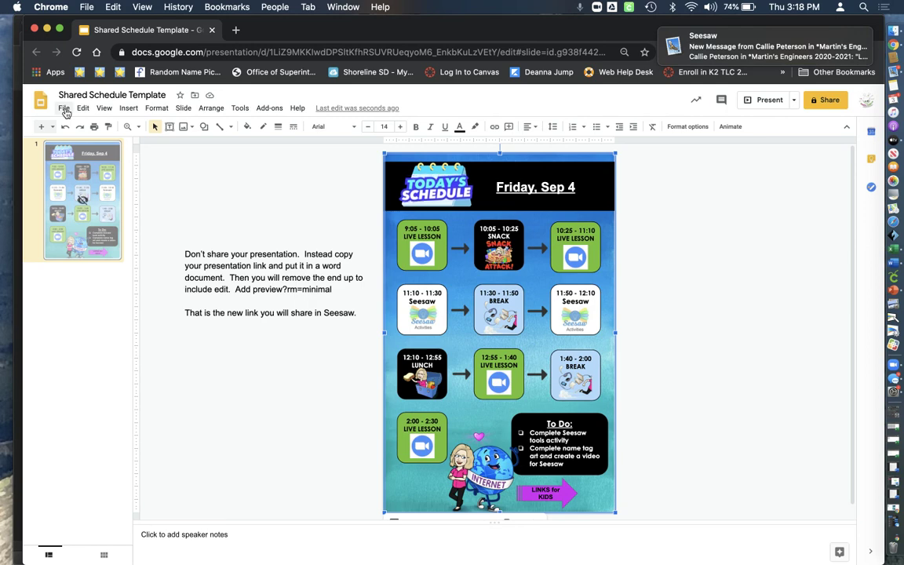
# Set link sharing to Anyone with the link as Viewer and copy the presentation link
pyautogui.click(823, 103)
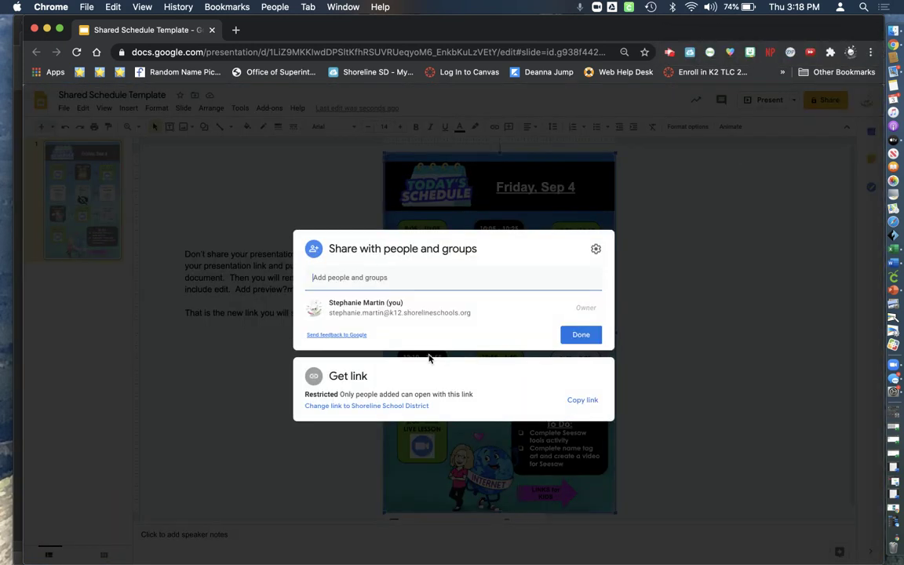
pyautogui.click(371, 406)
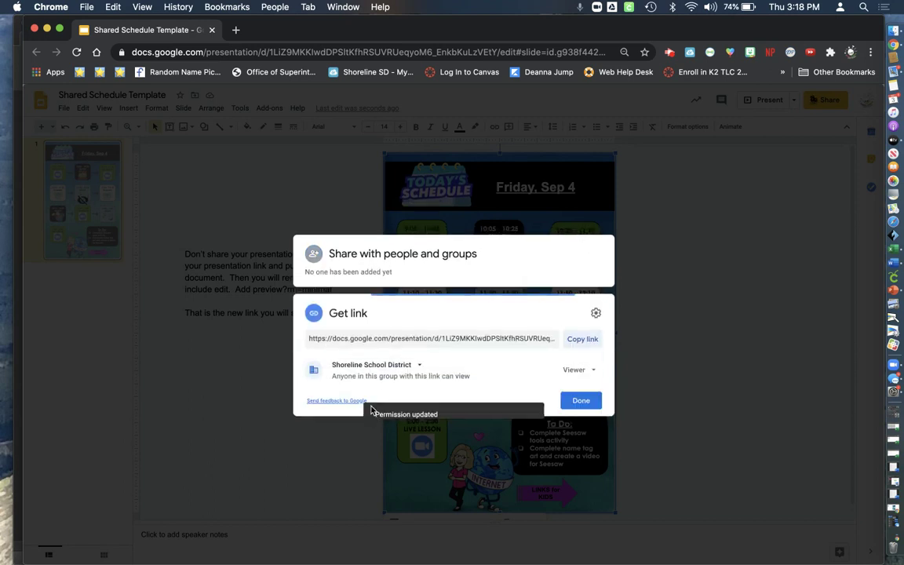
pyautogui.click(372, 369)
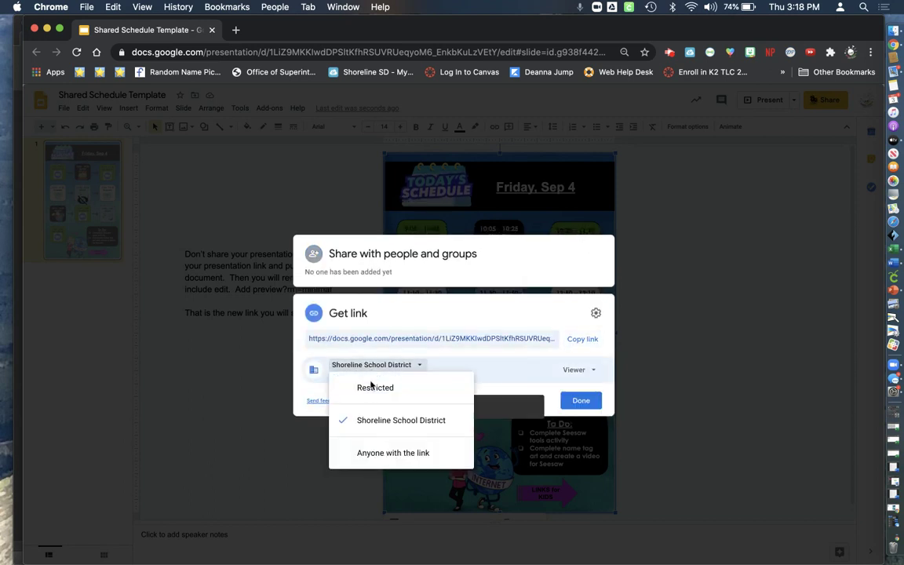
pyautogui.click(373, 453)
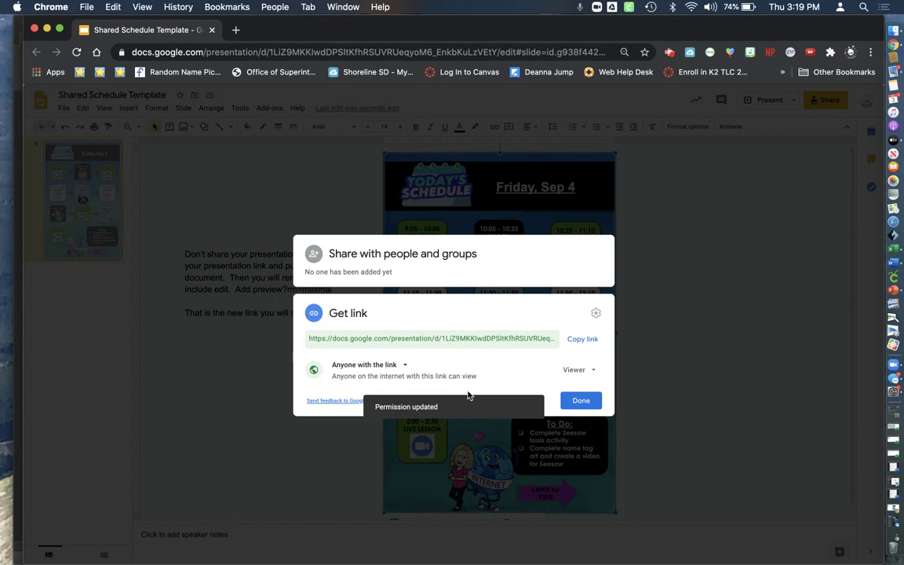
pyautogui.click(583, 339)
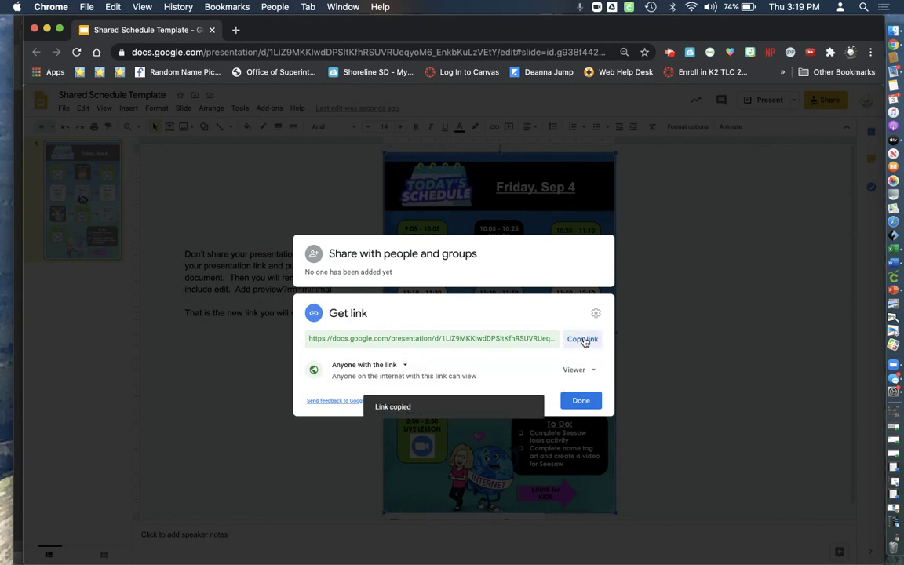
pyautogui.click(580, 400)
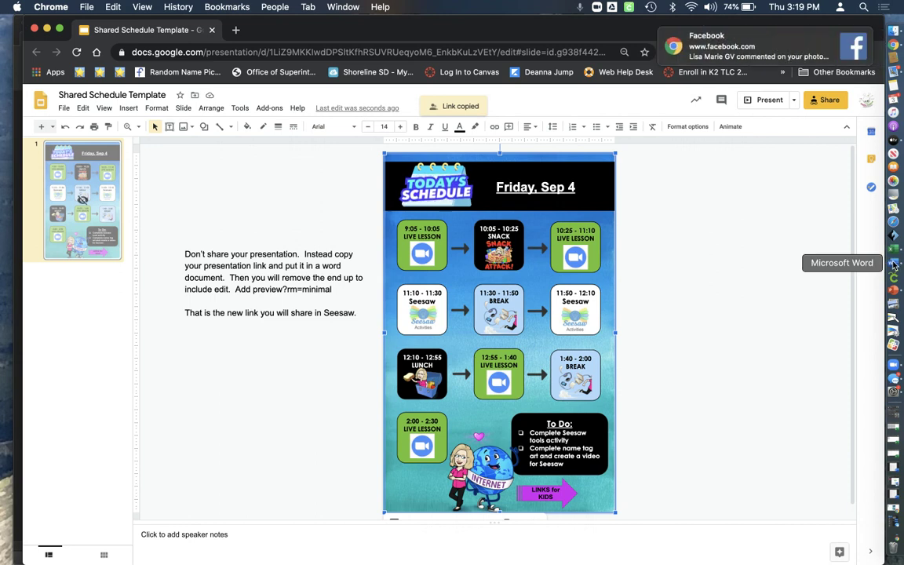
# End the note with a period after 'Seesaw' and paste the presentation link two lines below
pyautogui.click(357, 313)
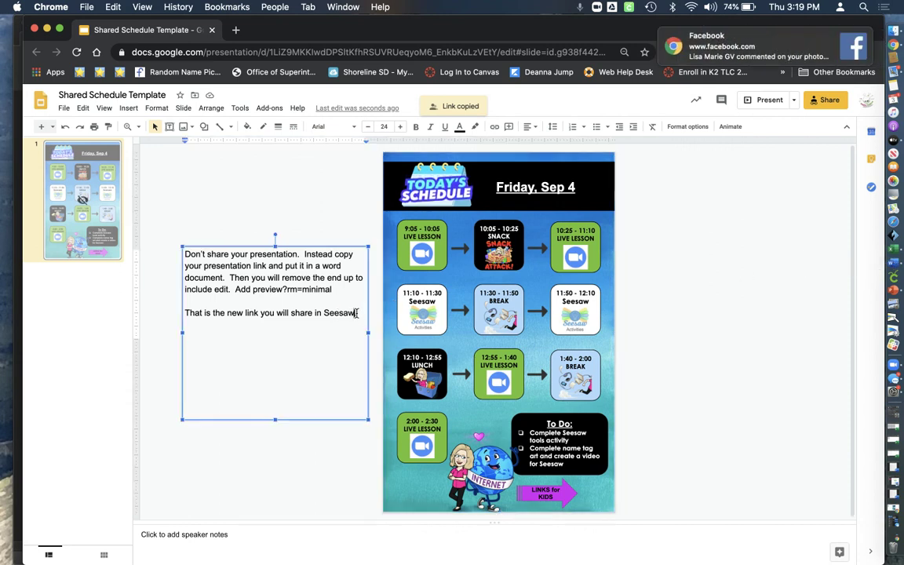
pyautogui.write('.')
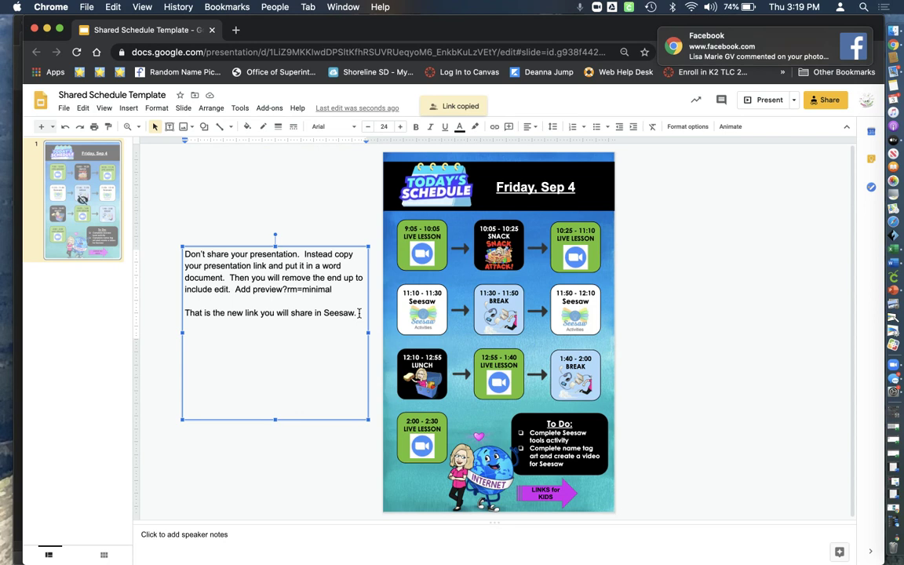
pyautogui.press('Return')
pyautogui.press('Return')
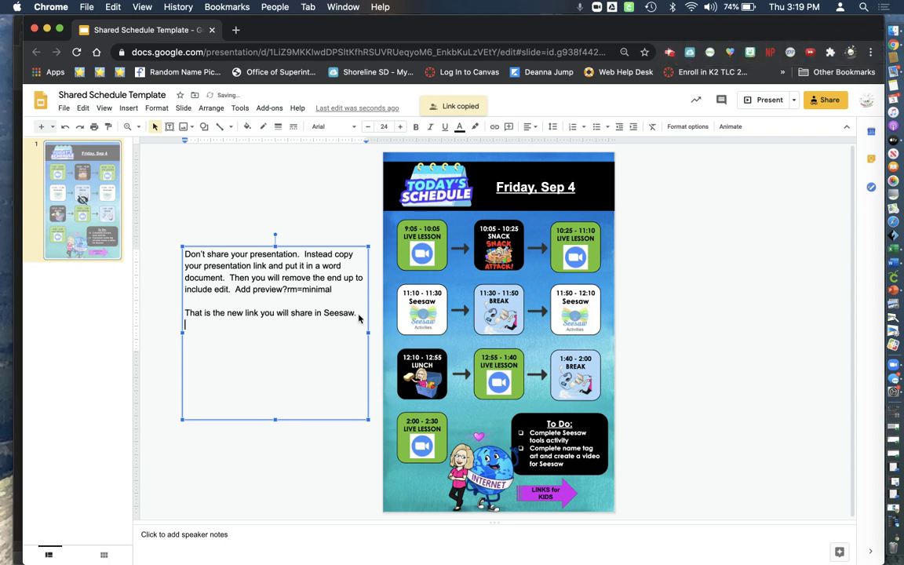
pyautogui.press('Return')
pyautogui.press('super+v')
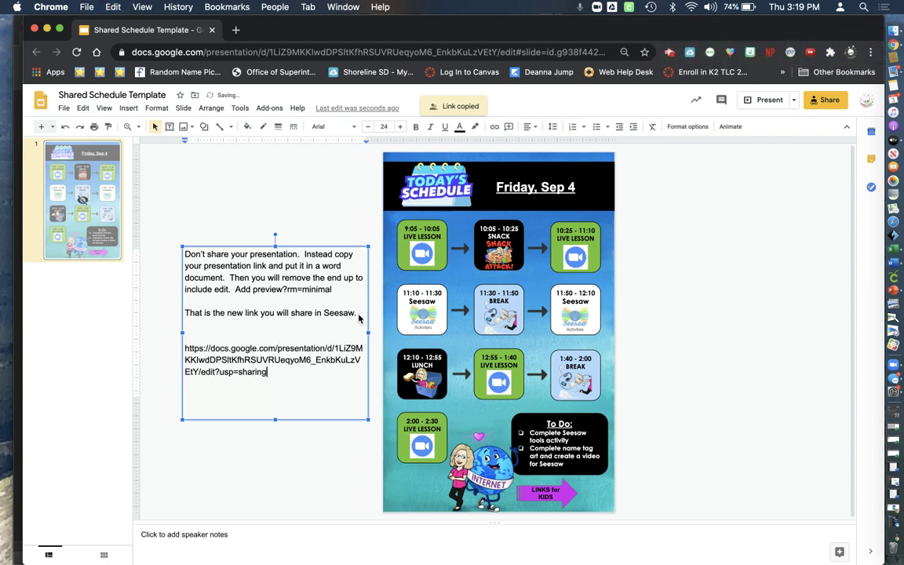
# Replace the link's edit?usp=sharing ending with preview?rm=minimal and select the full URL
pyautogui.click(268, 373)
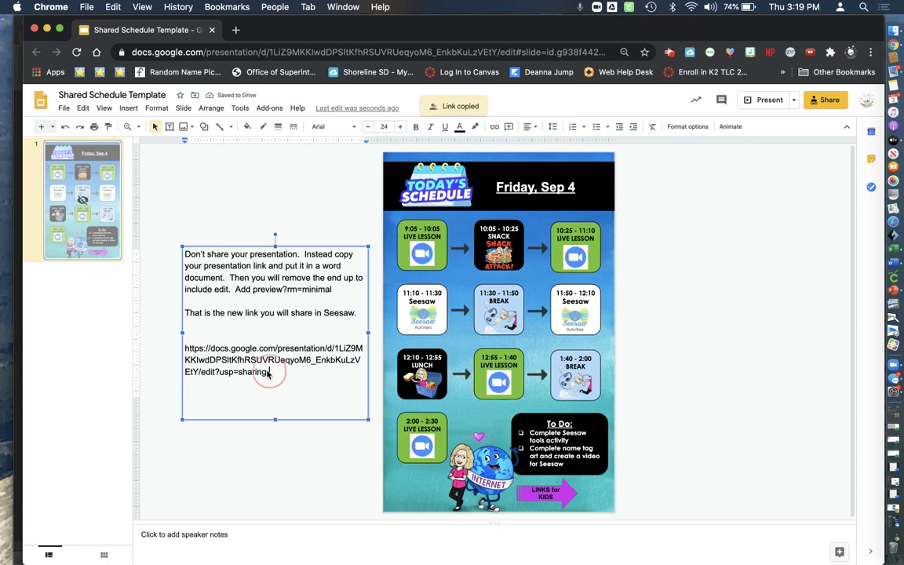
pyautogui.moveTo(268, 373); pyautogui.dragTo(202, 373)
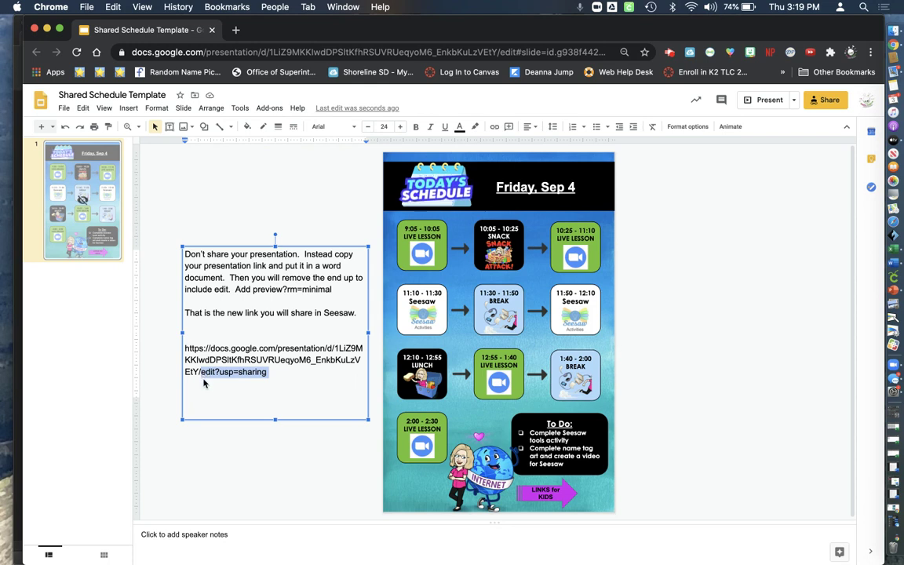
pyautogui.press('BackSpace')
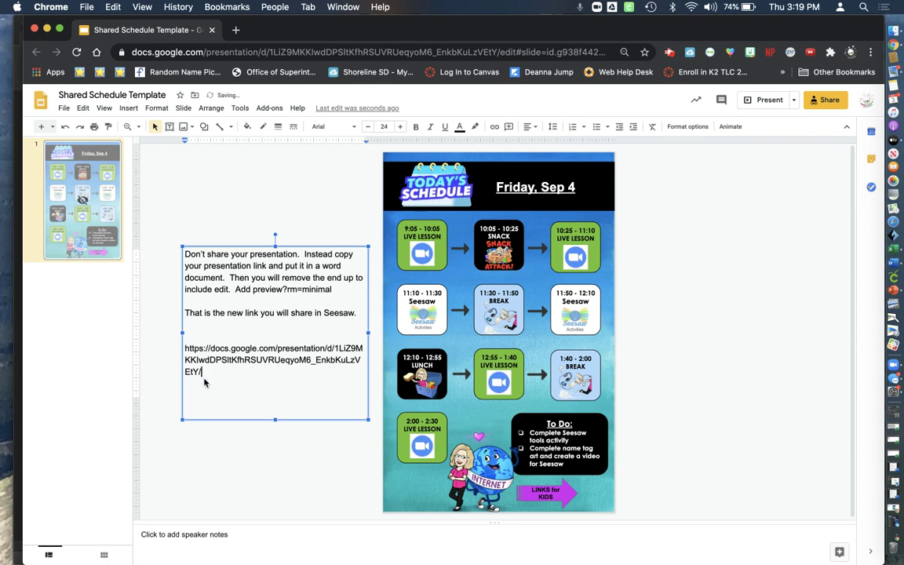
pyautogui.write('preview?r')
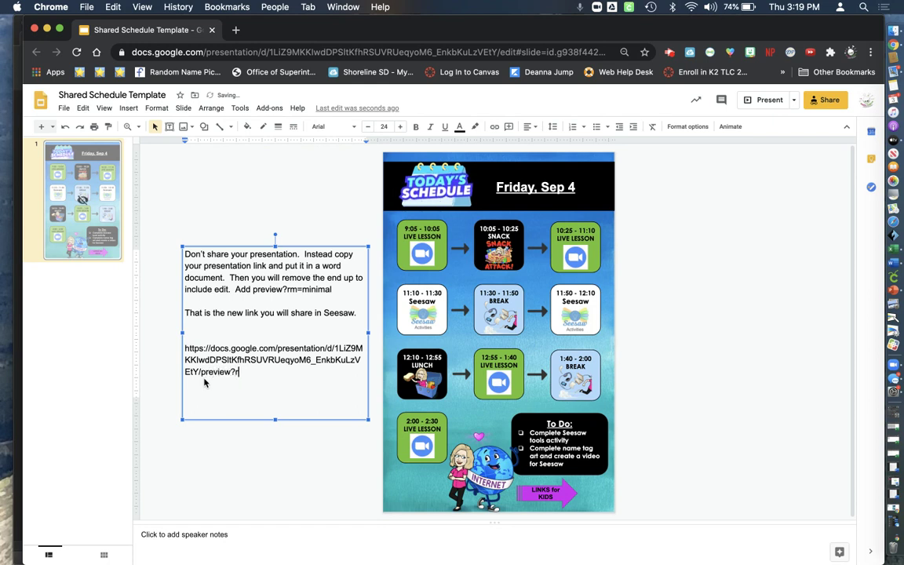
pyautogui.write('m=min')
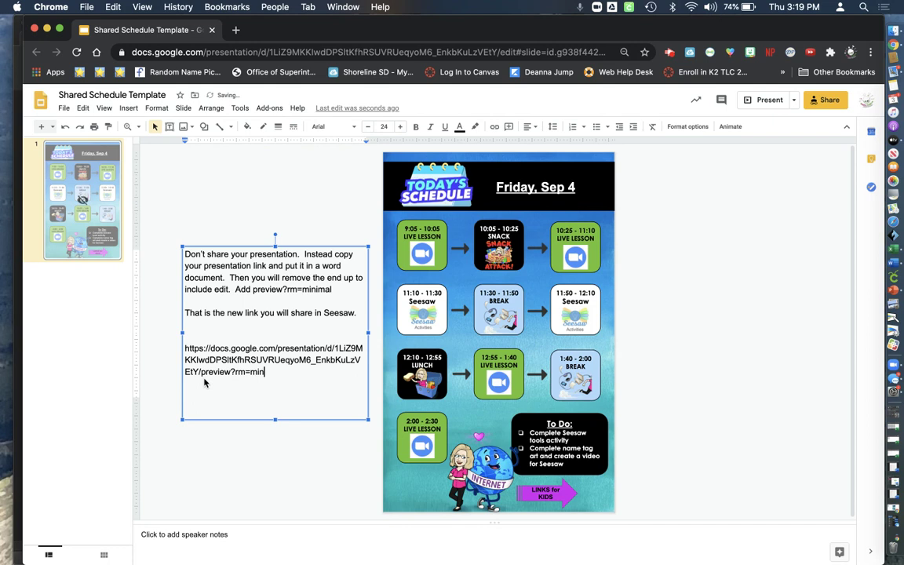
pyautogui.write('imal')
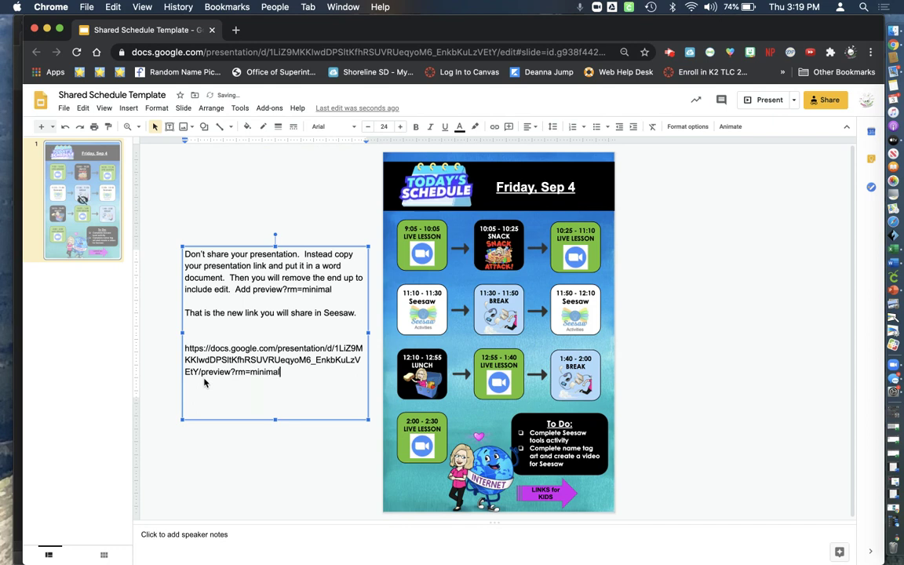
pyautogui.doubleClick(284, 373)
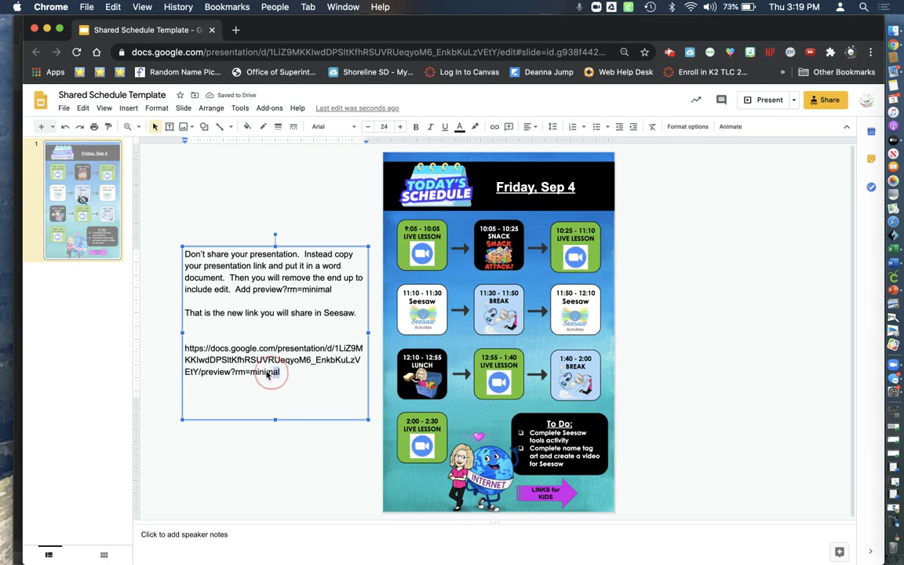
pyautogui.moveTo(267, 375); pyautogui.dragTo(186, 355)
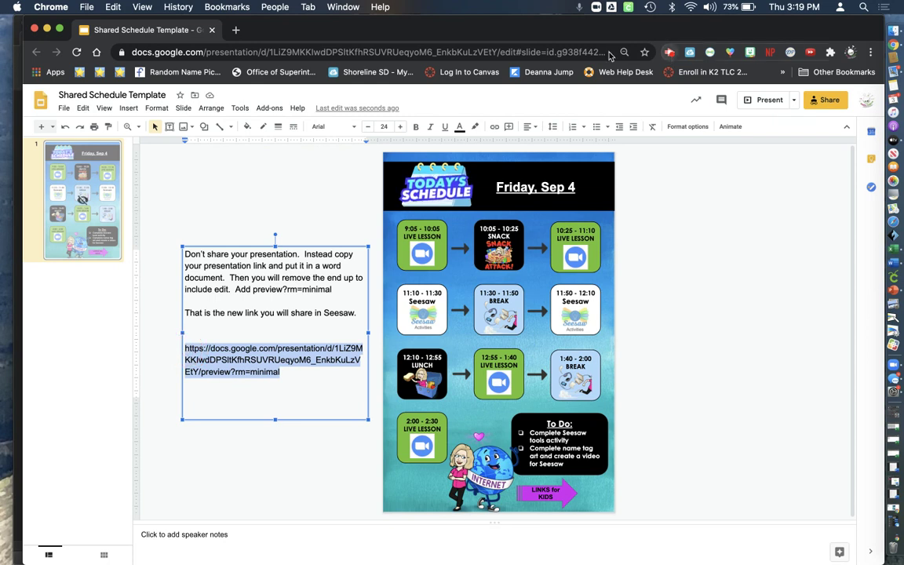
pyautogui.click(236, 30)
# Load Seesaw, switch to the Test Class, and open its inbox messages
pyautogui.write('se')
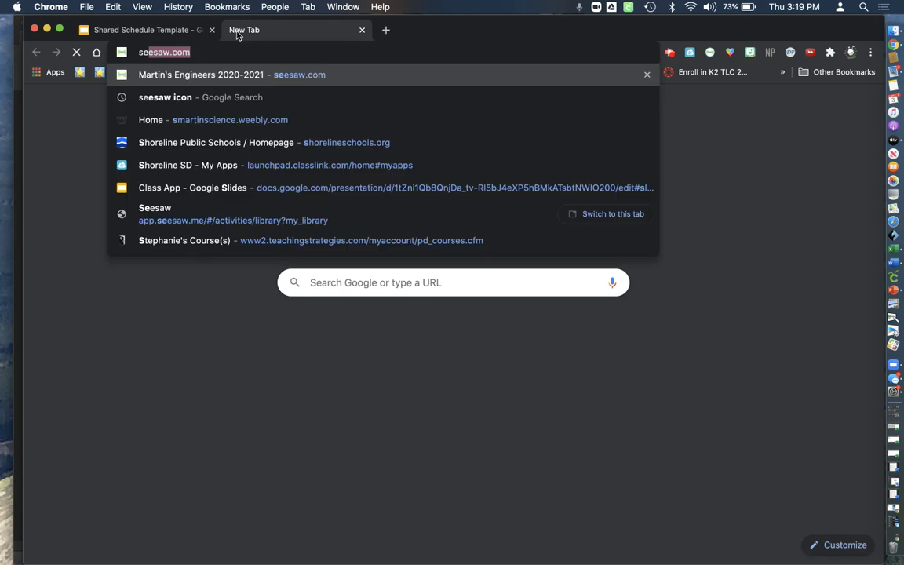
pyautogui.write('esaw')
pyautogui.press('Return')
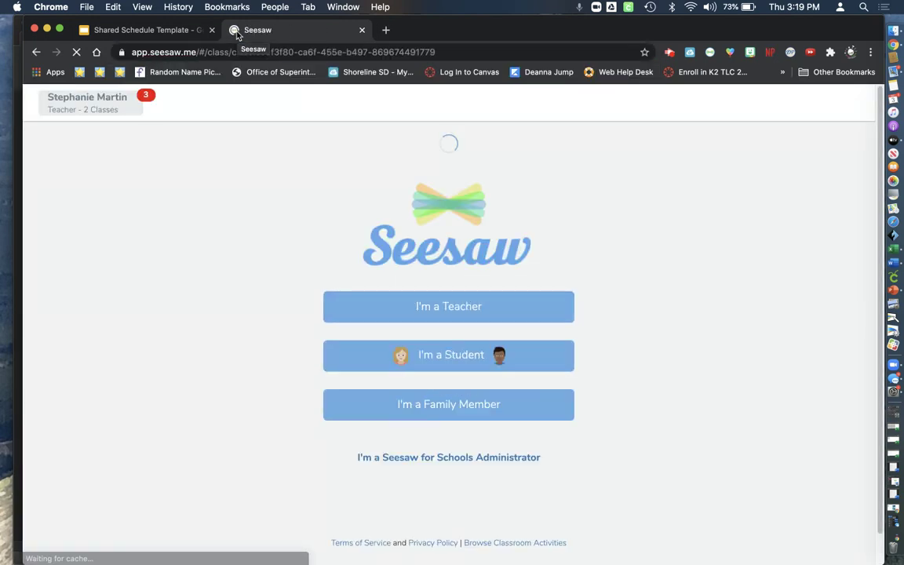
pyautogui.click(134, 100)
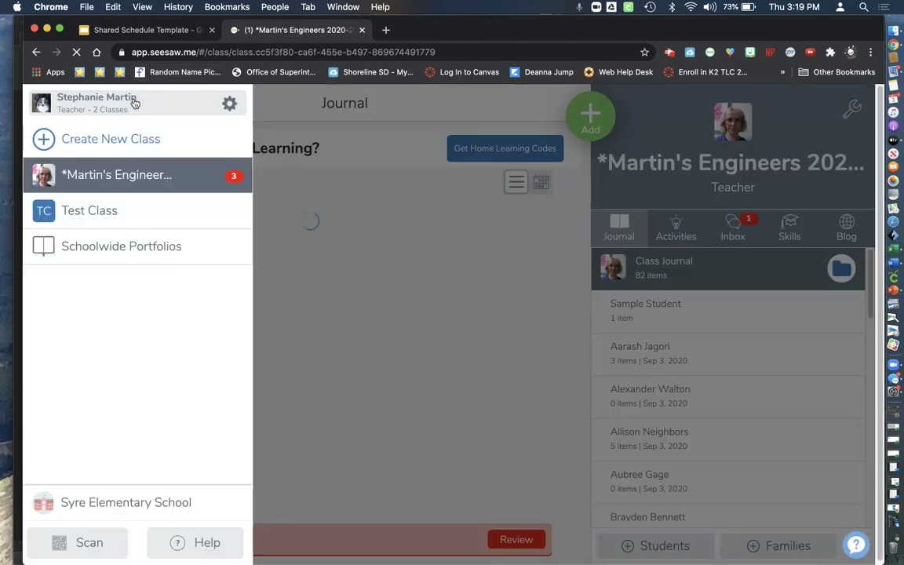
pyautogui.click(121, 211)
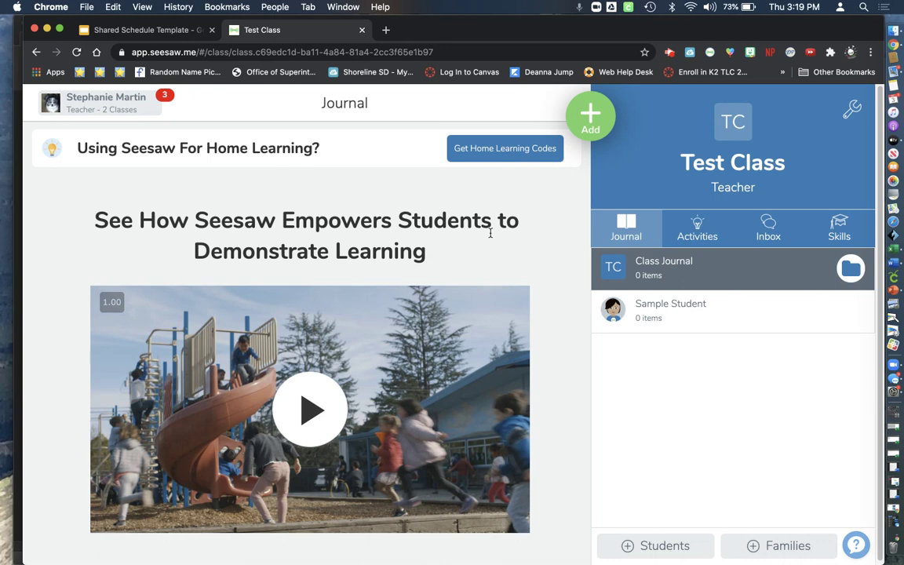
pyautogui.click(763, 237)
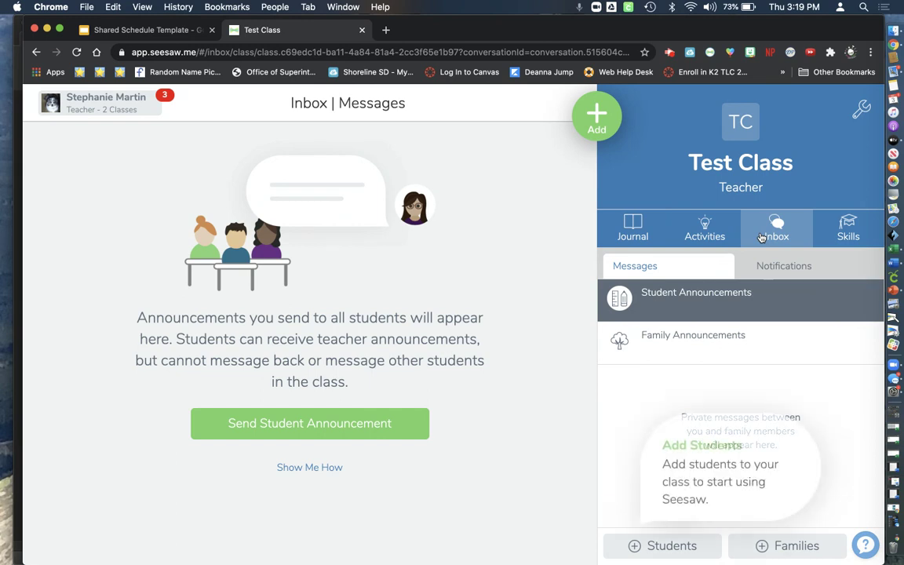
# Start a new Send Announcement addressed to All Students (1), ready for the message
pyautogui.click(596, 126)
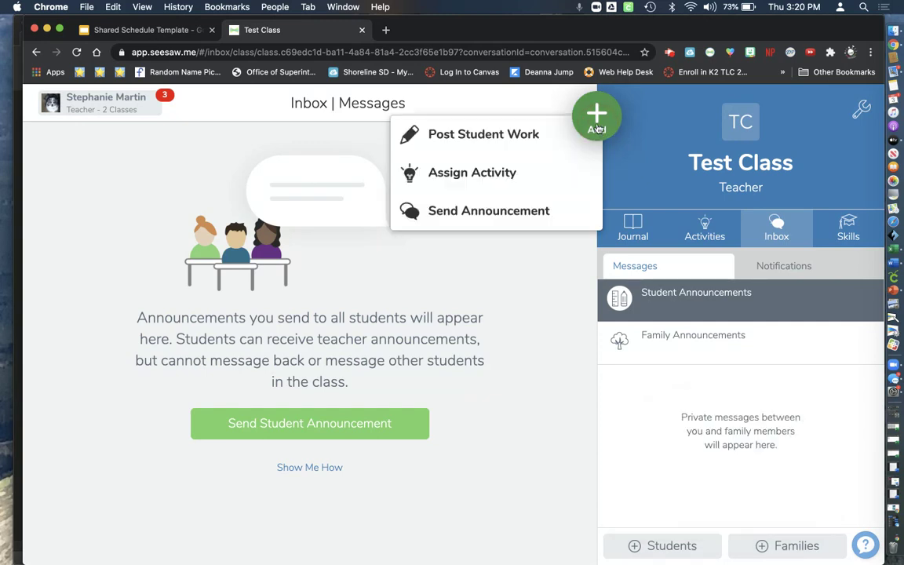
pyautogui.click(558, 215)
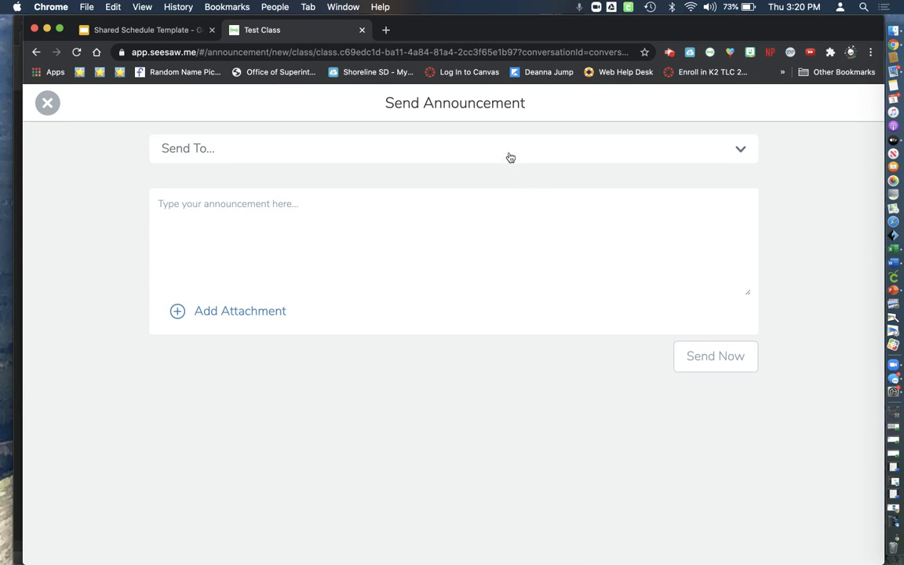
pyautogui.click(510, 156)
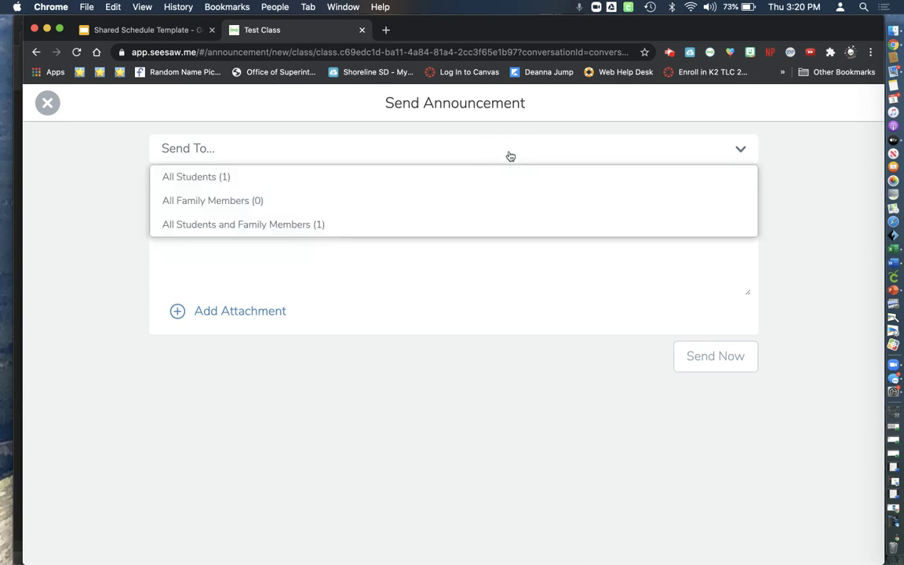
pyautogui.click(504, 223)
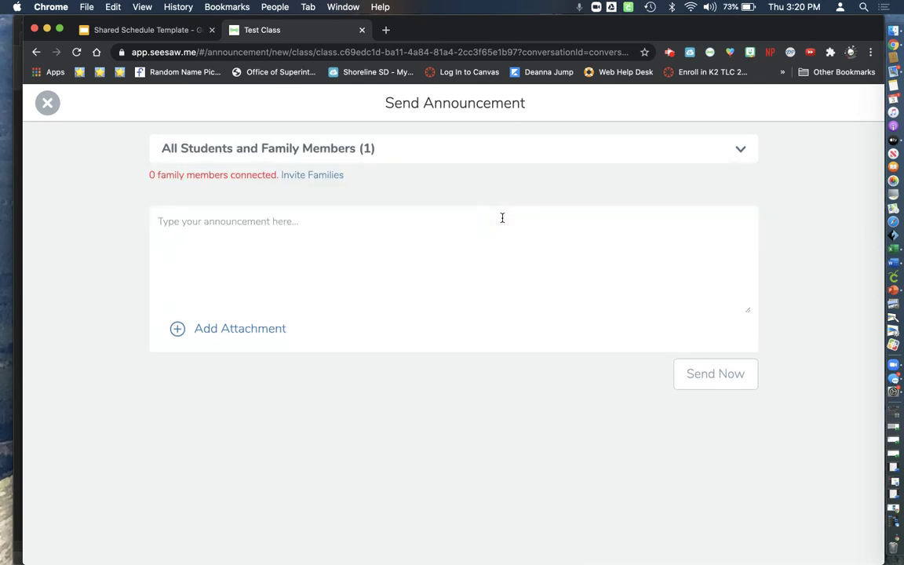
pyautogui.click(490, 159)
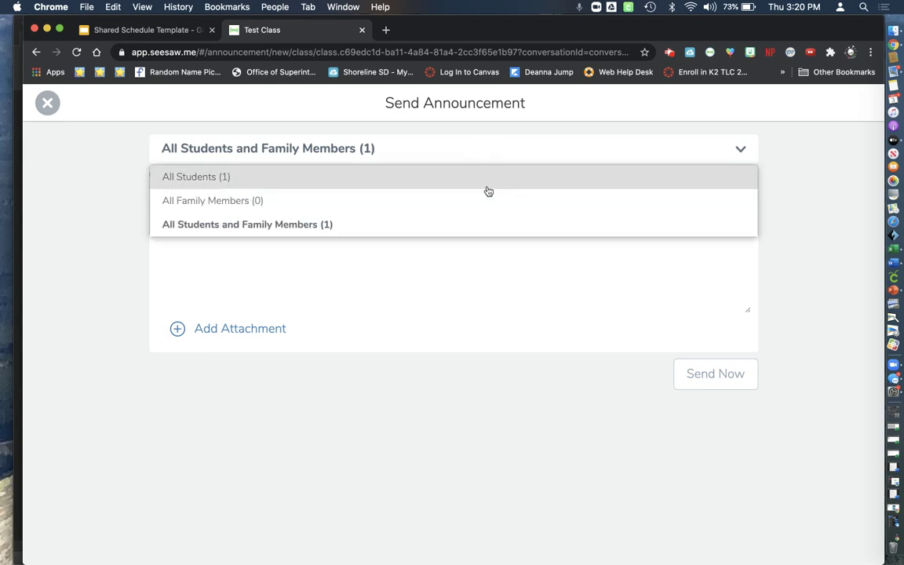
pyautogui.click(487, 187)
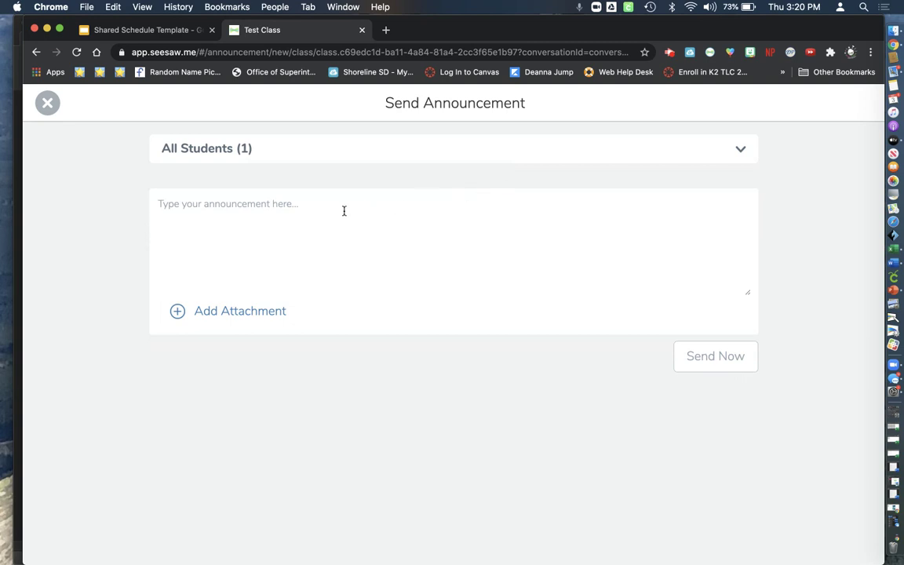
pyautogui.click(311, 191)
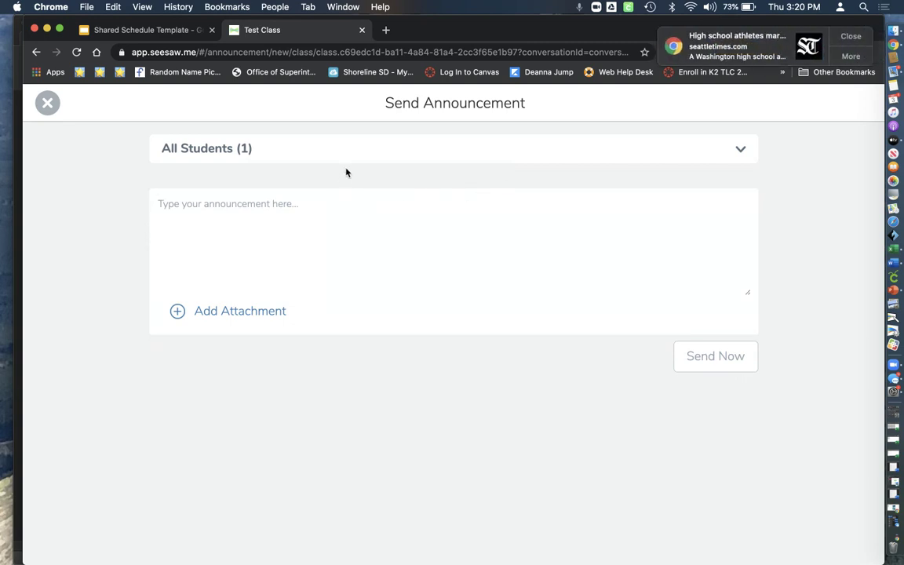
# Write 'Students check your inbox daily for the schedule…Each icon is clickable.' and dismiss the notification
pyautogui.write('S')
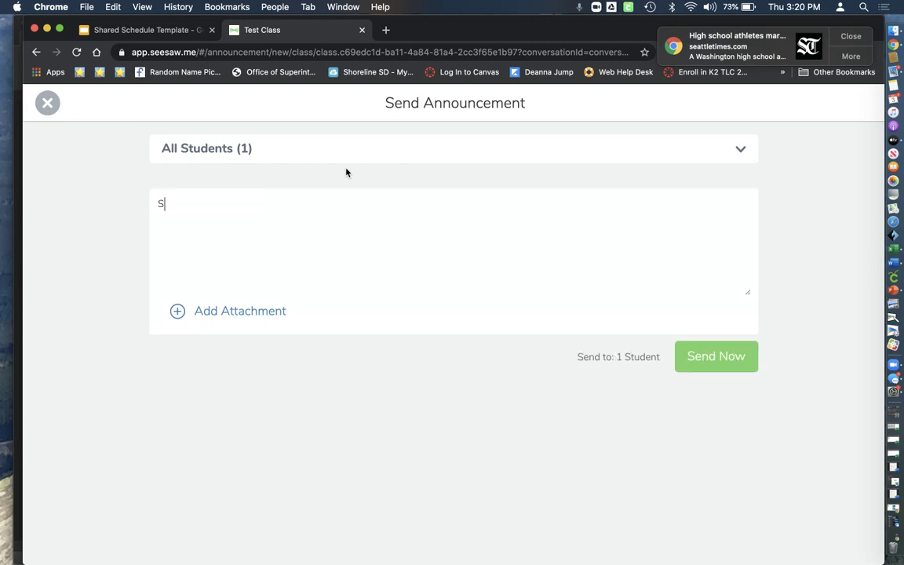
pyautogui.write('tudents check your in')
pyautogui.write('vo')
pyautogui.press('BackSpace')
pyautogui.press('BackSpace')
pyautogui.write('bo')
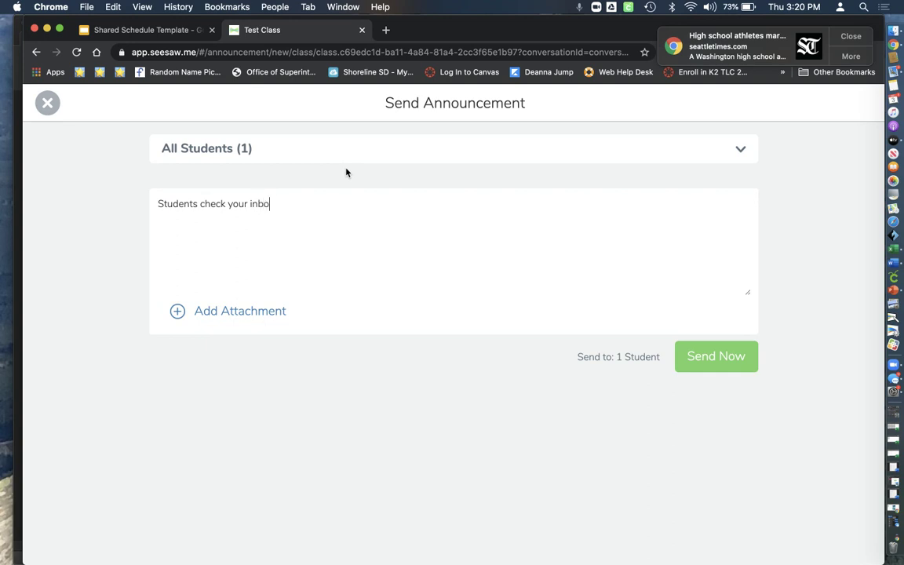
pyautogui.write('x daily for the schedule. ')
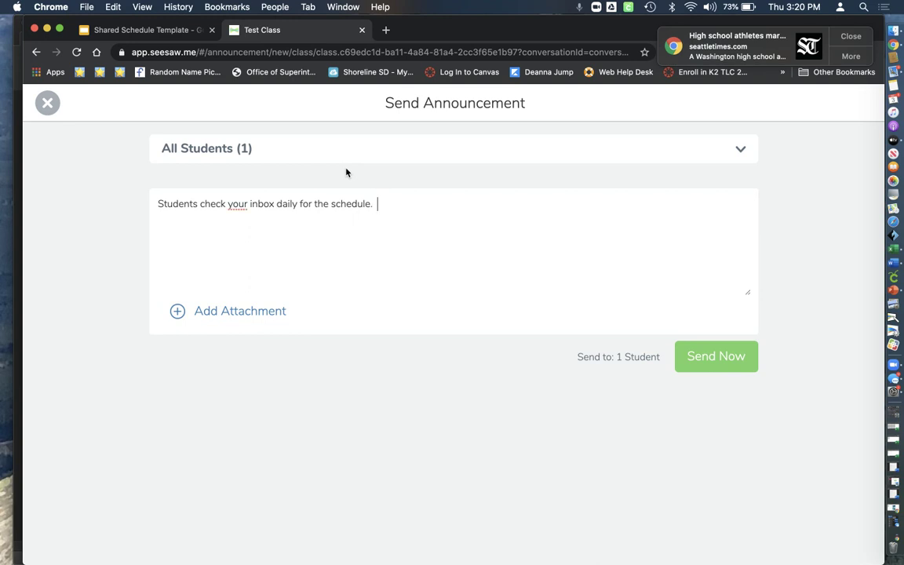
pyautogui.write(' Open the ')
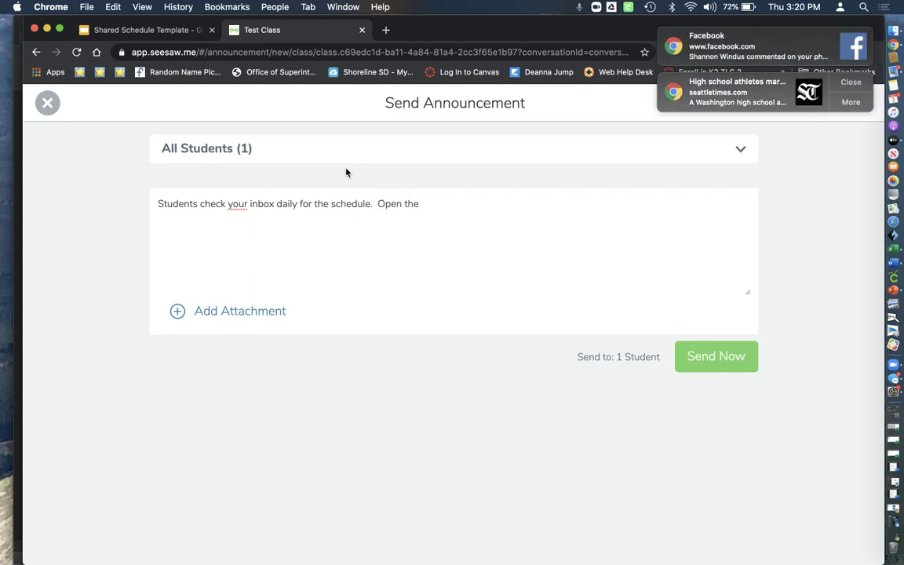
pyautogui.write('schedule and click on th eli')
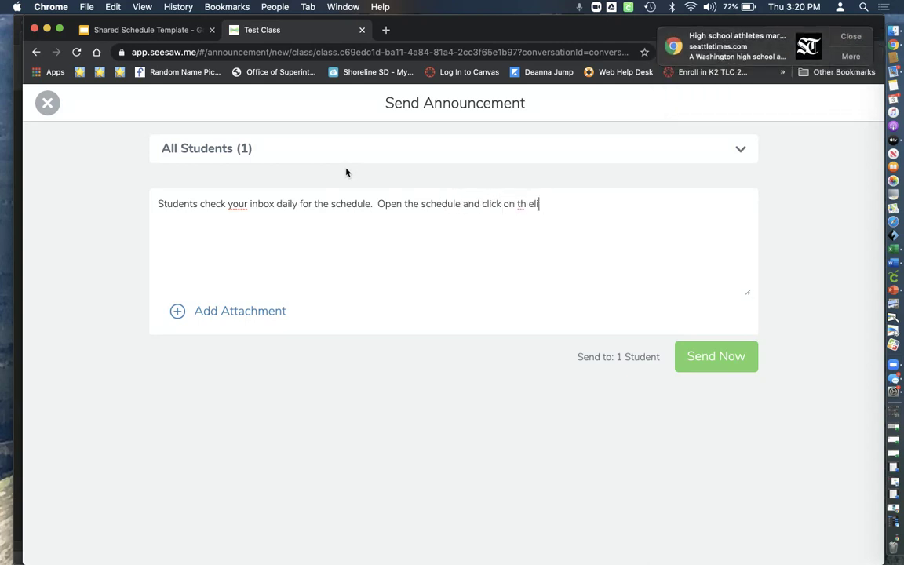
pyautogui.press('BackSpace')
pyautogui.press('BackSpace')
pyautogui.press('BackSpace')
pyautogui.press('BackSpace')
pyautogui.write('e link.  Each icon is clickable.')
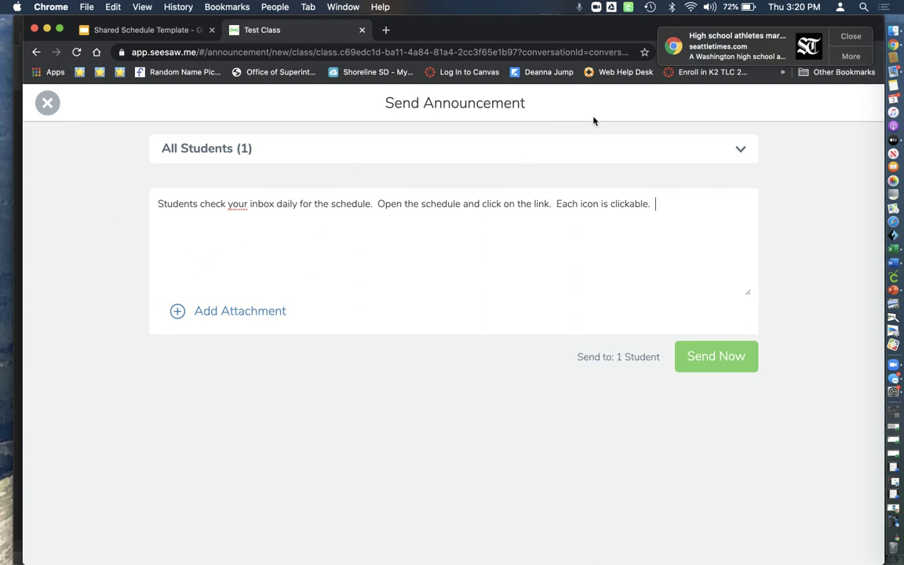
pyautogui.click(849, 37)
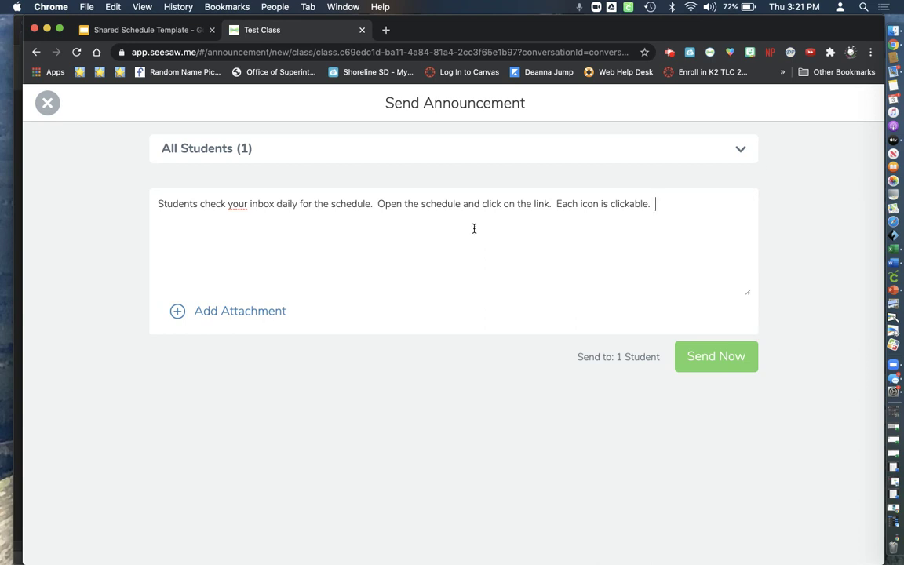
# Attach the pasted preview?rm=minimal schedule link to the announcement and send it
pyautogui.click(271, 311)
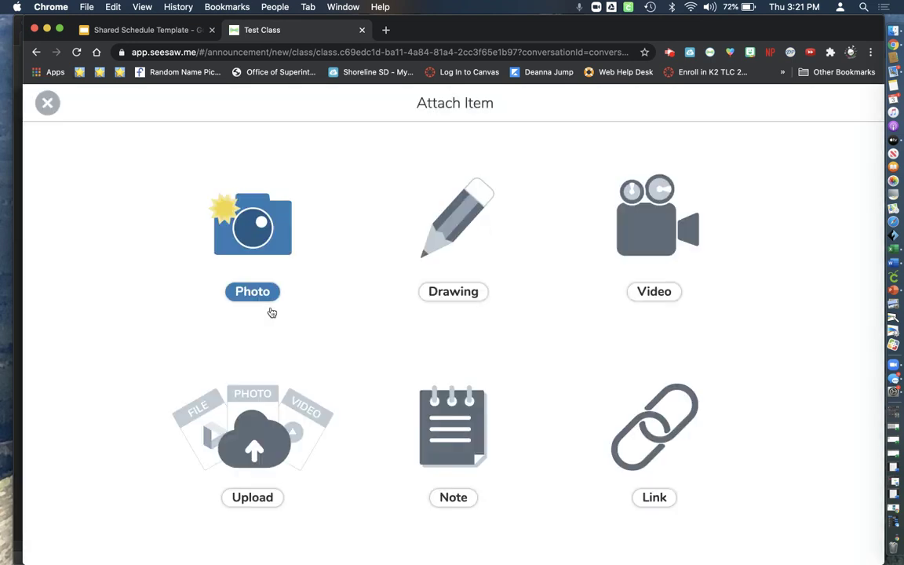
pyautogui.click(616, 404)
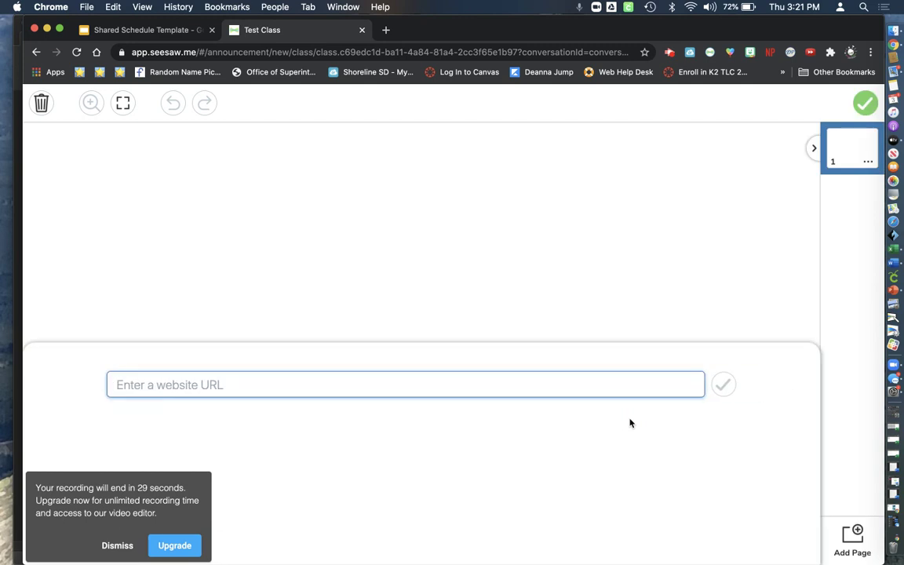
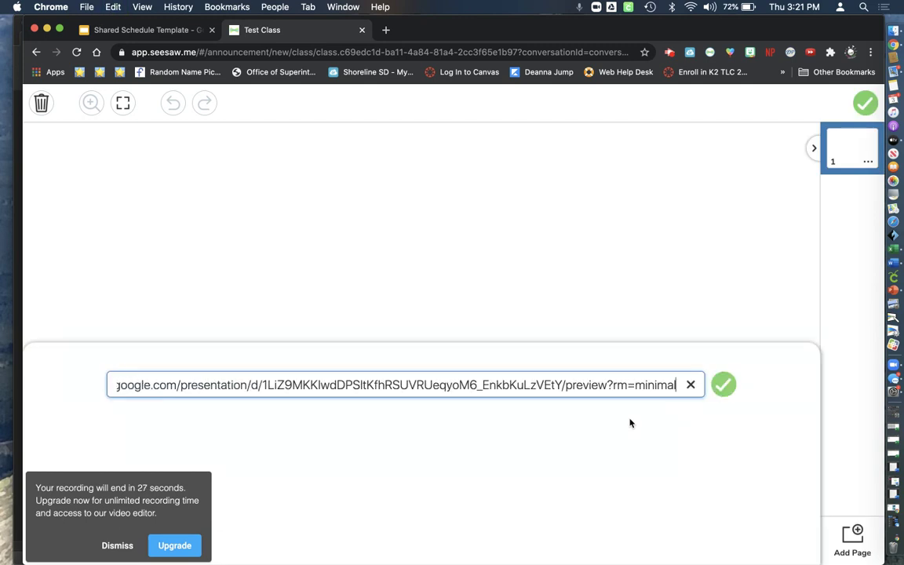
pyautogui.click(723, 384)
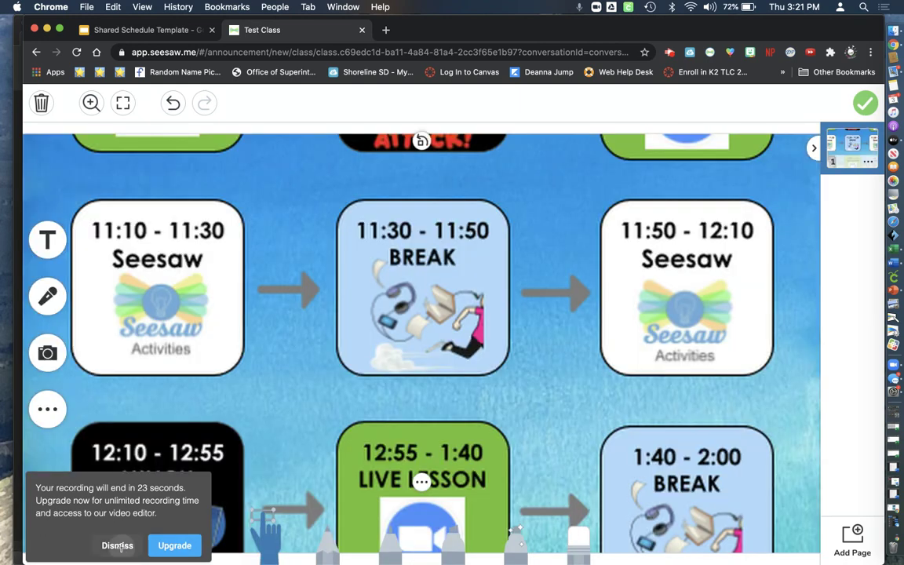
pyautogui.click(118, 545)
pyautogui.click(864, 103)
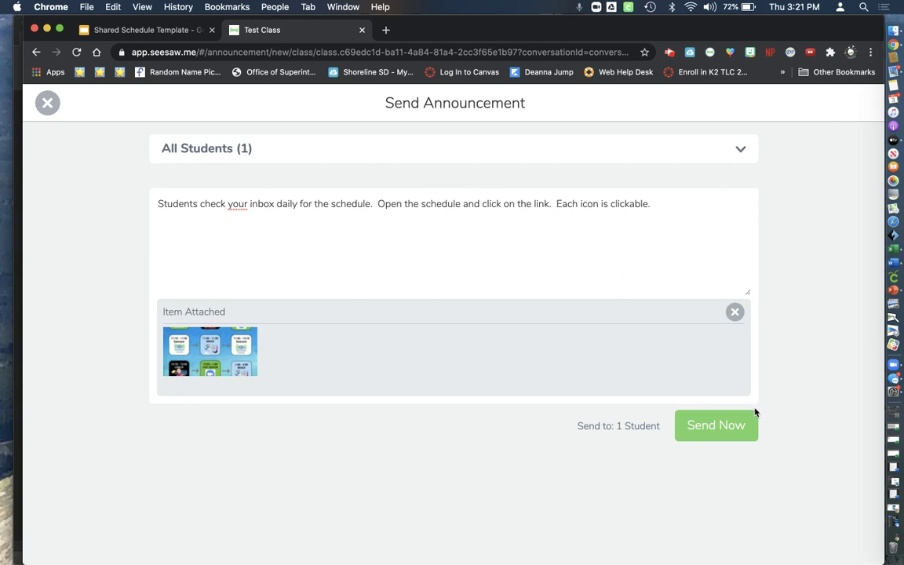
pyautogui.click(724, 426)
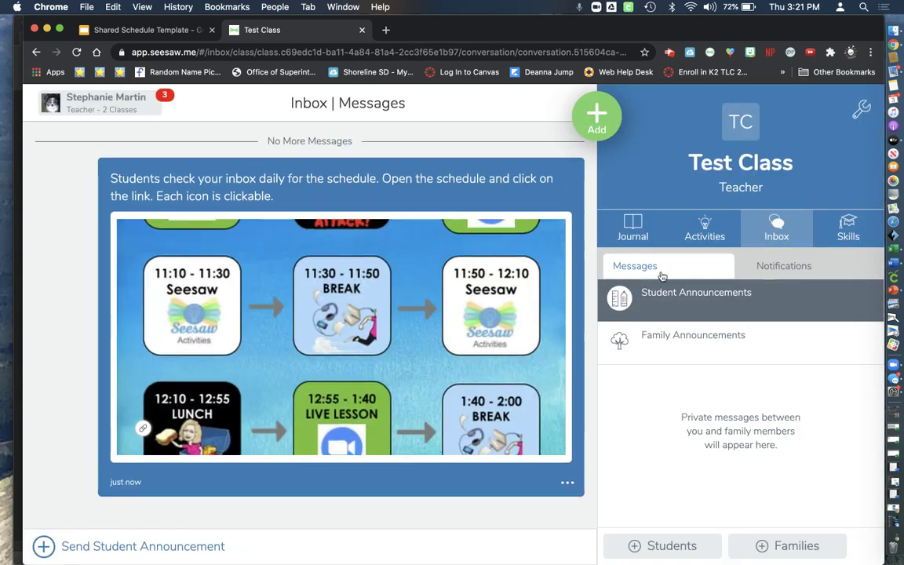
# Open the sent announcement and follow its Shared Schedule Template link into a new tab
pyautogui.click(415, 300)
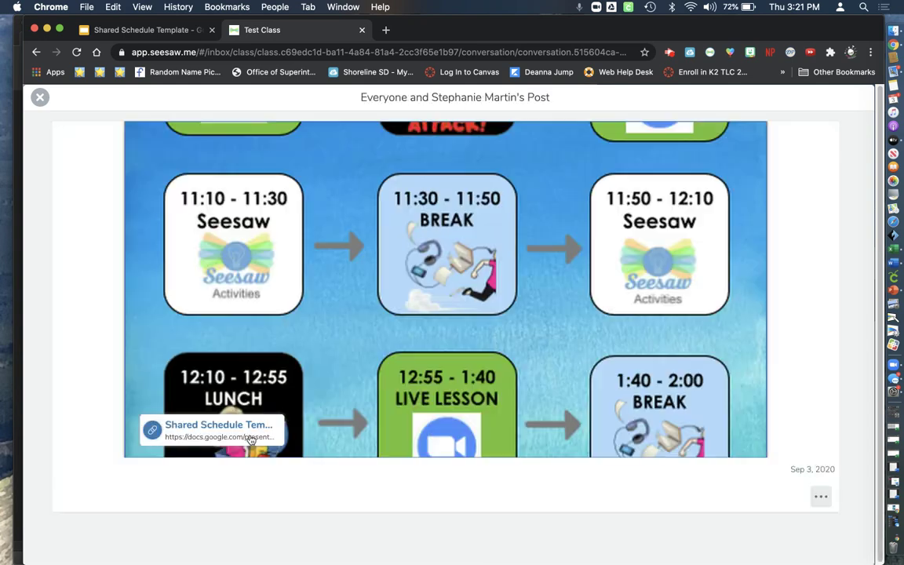
pyautogui.click(240, 438)
pyautogui.click(244, 434)
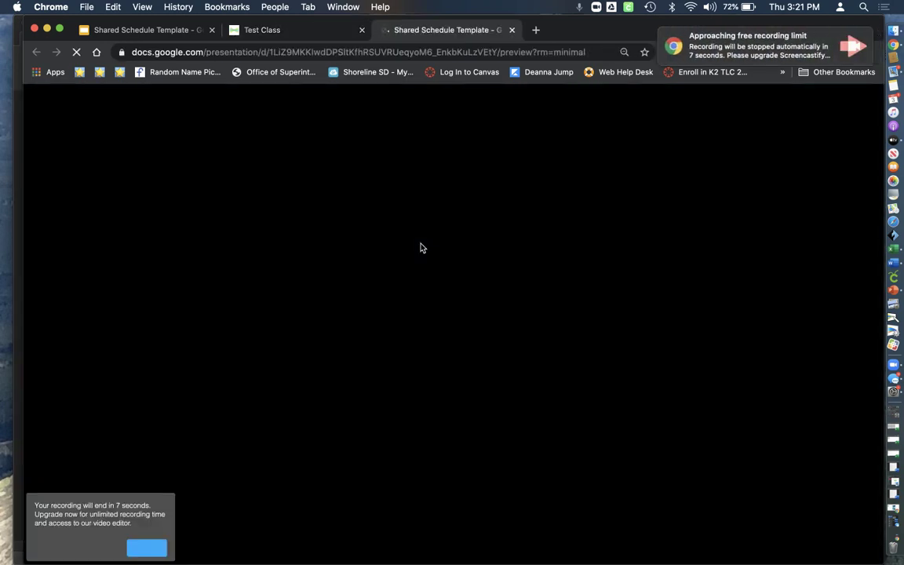